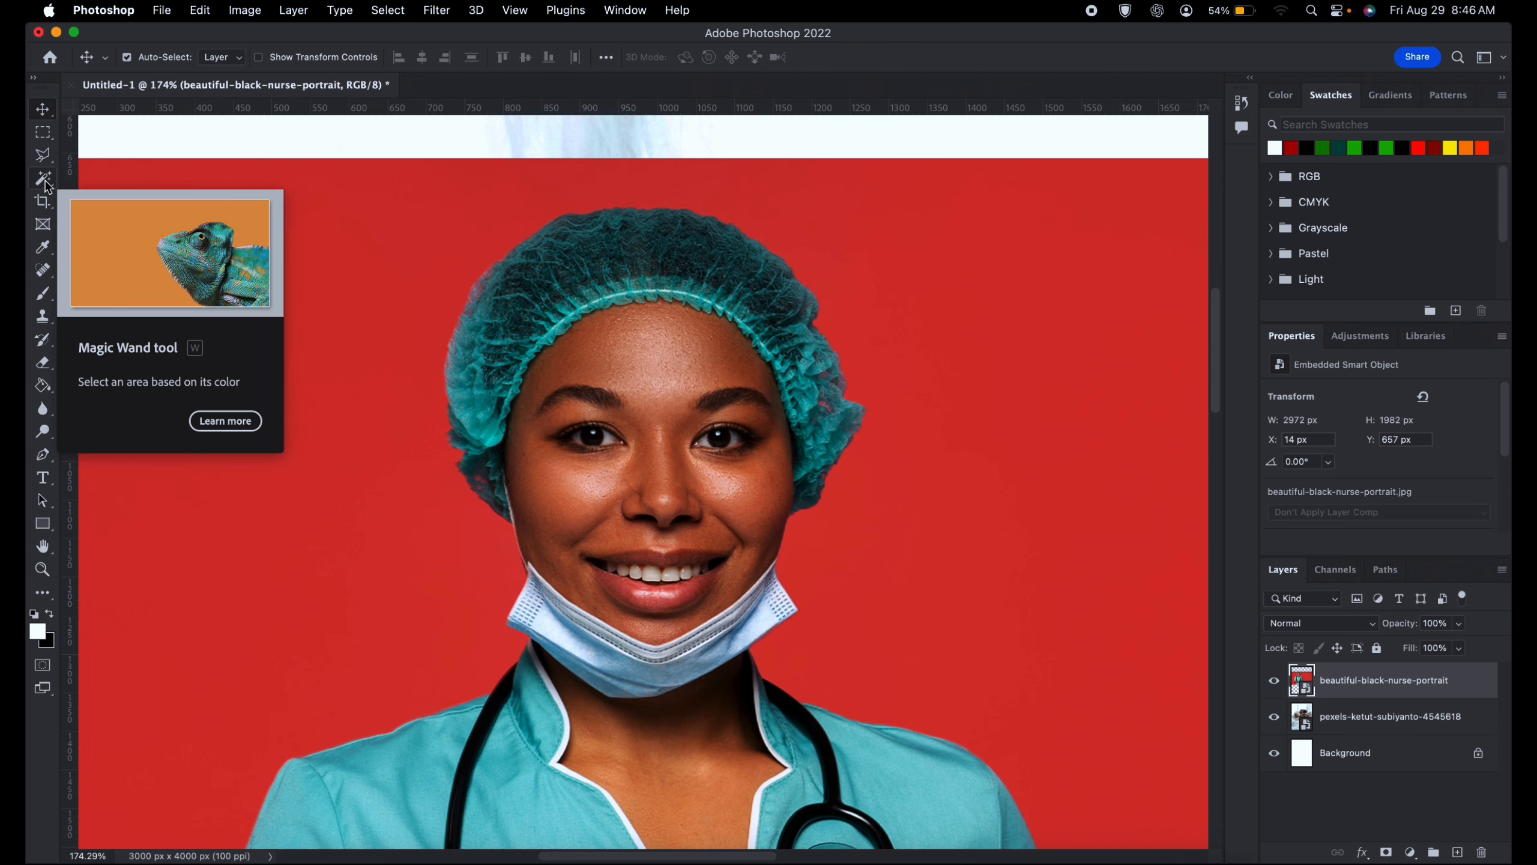
- Draw a rectangular marquee selection of about 151 by 130 px around the nurse's left-side eye and eyebrow
click(48, 138)
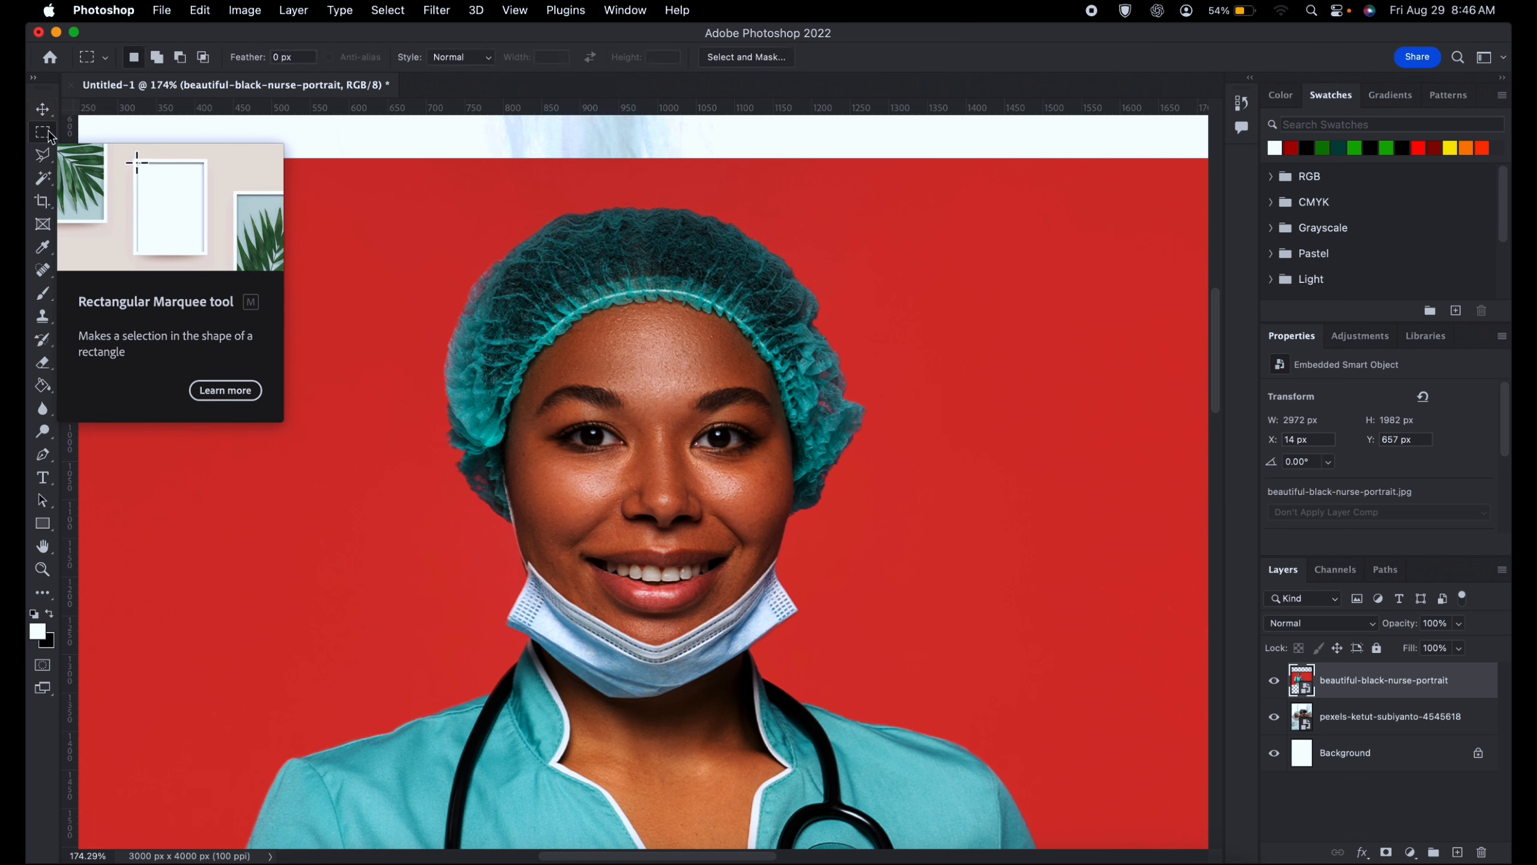
right_click(49, 136)
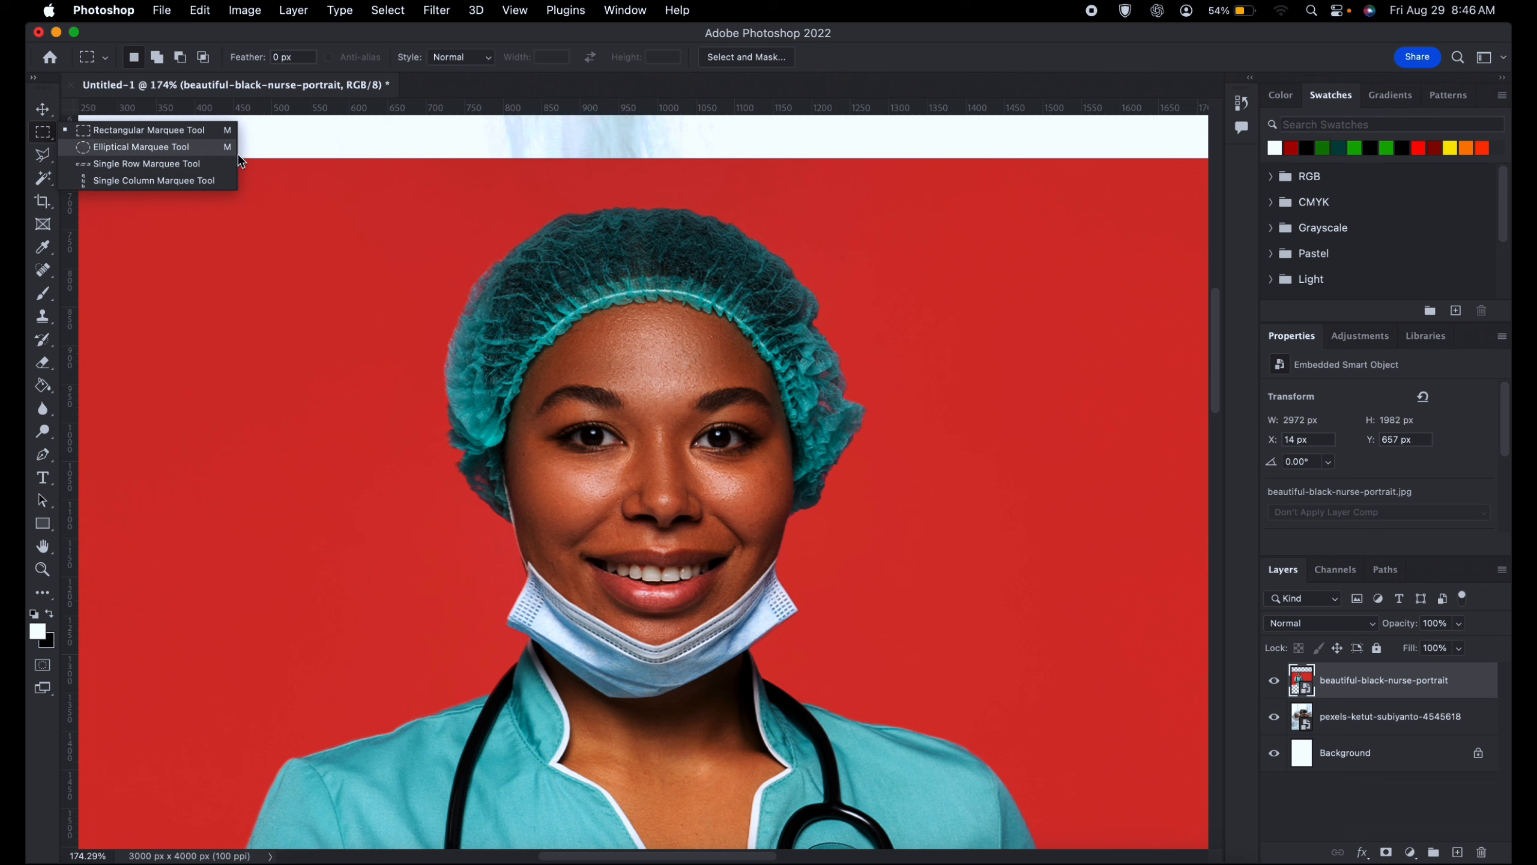
click(41, 156)
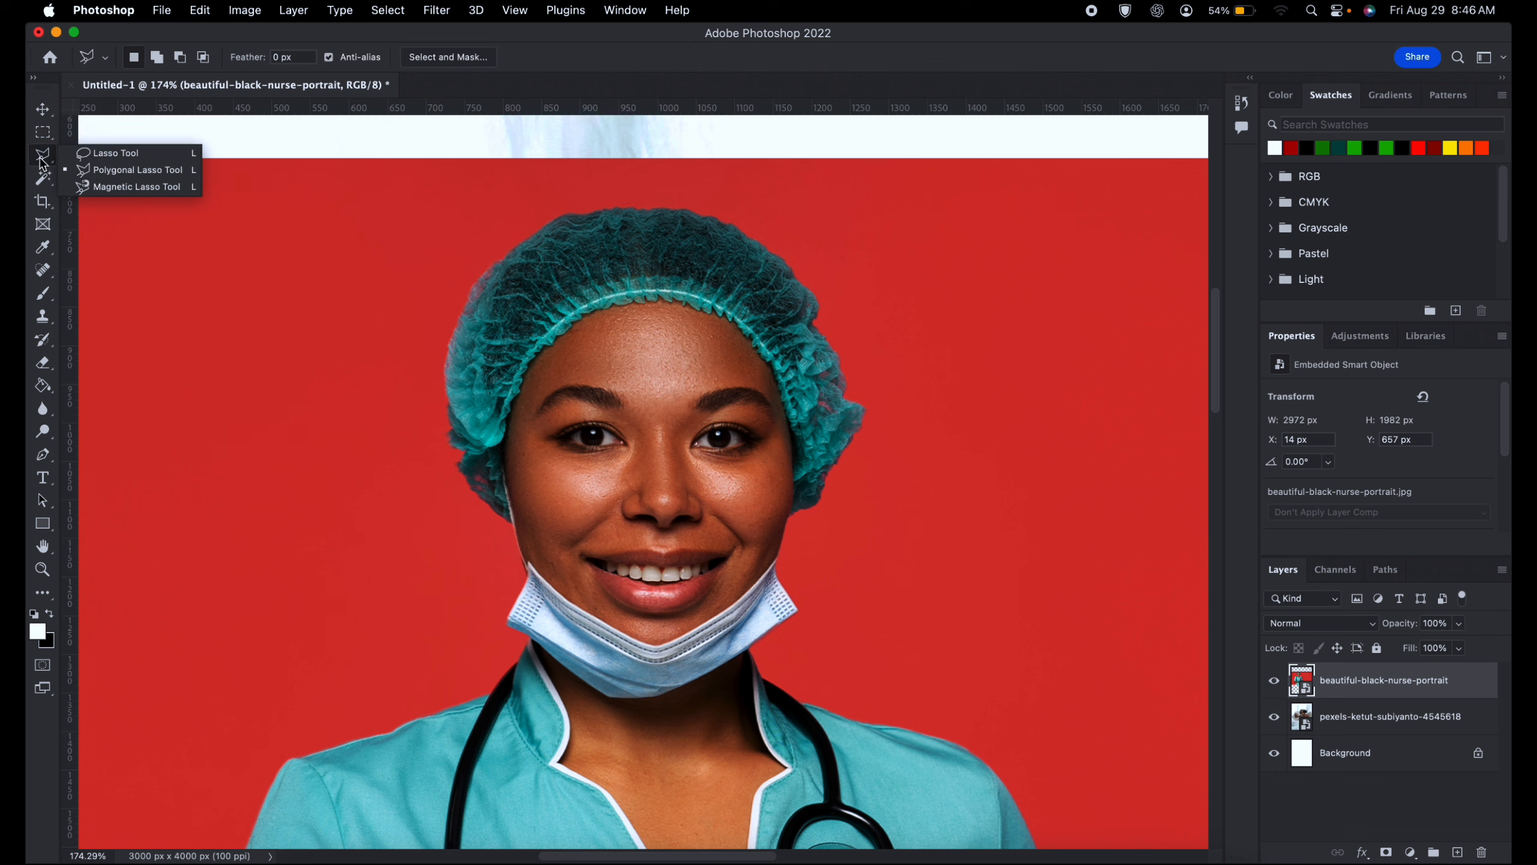
click(42, 133)
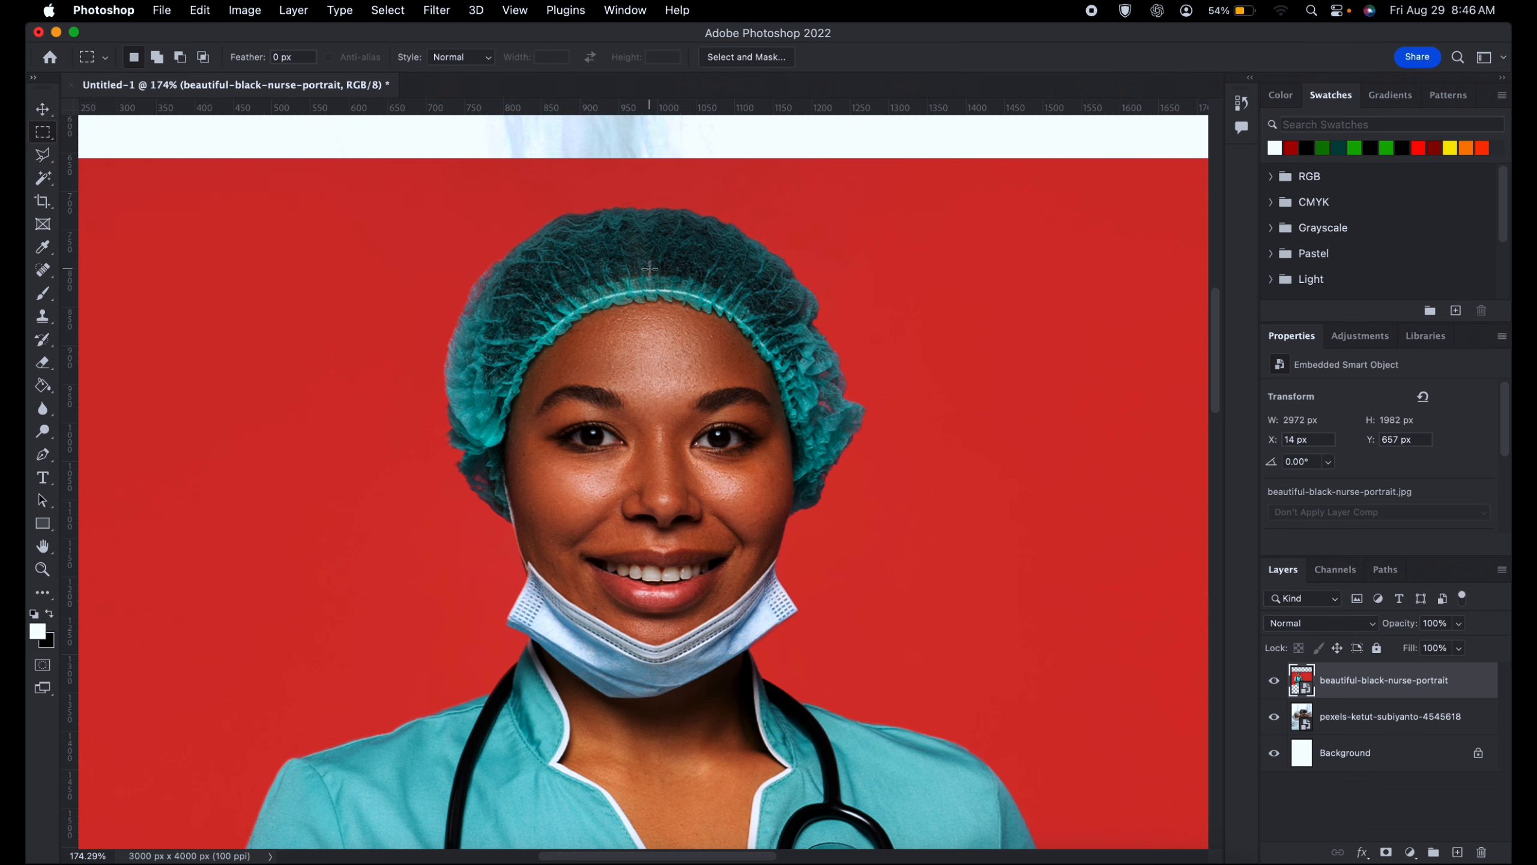
scroll(638, 306, up, 5)
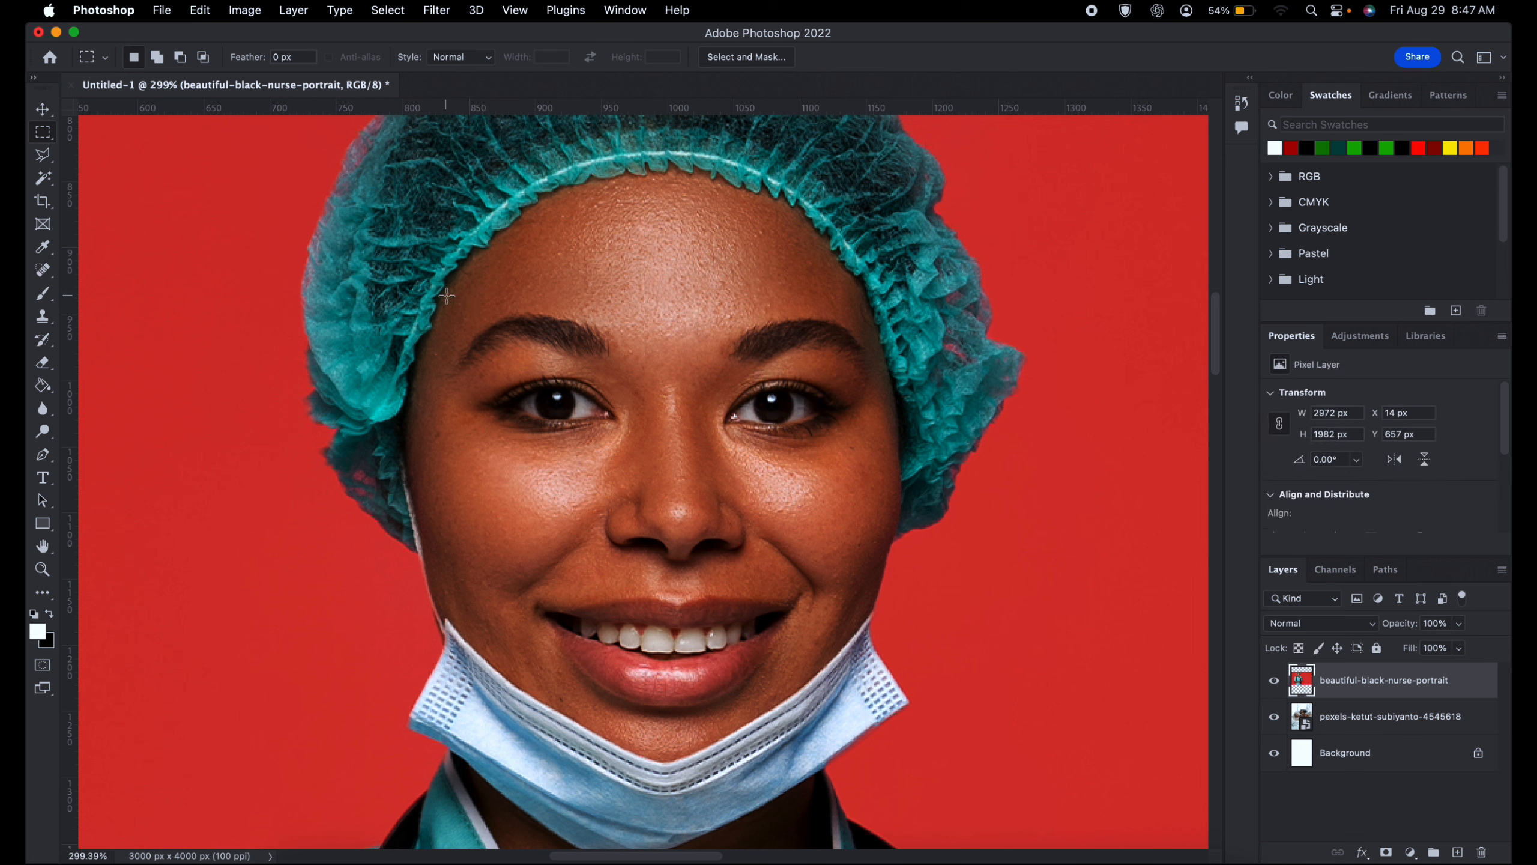
drag(449, 297, 585, 409)
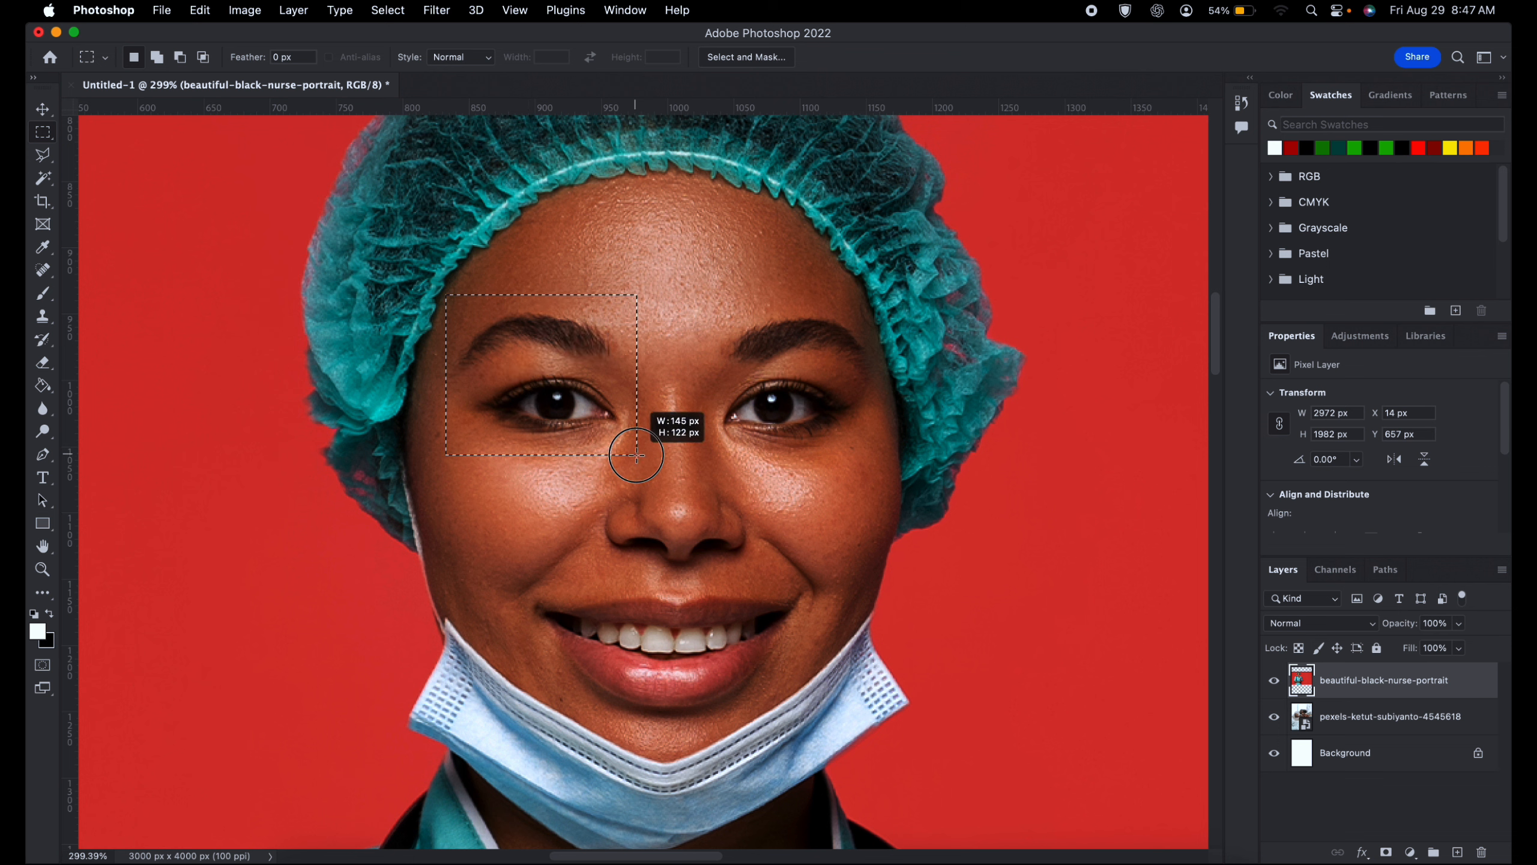
drag(645, 465, 645, 466)
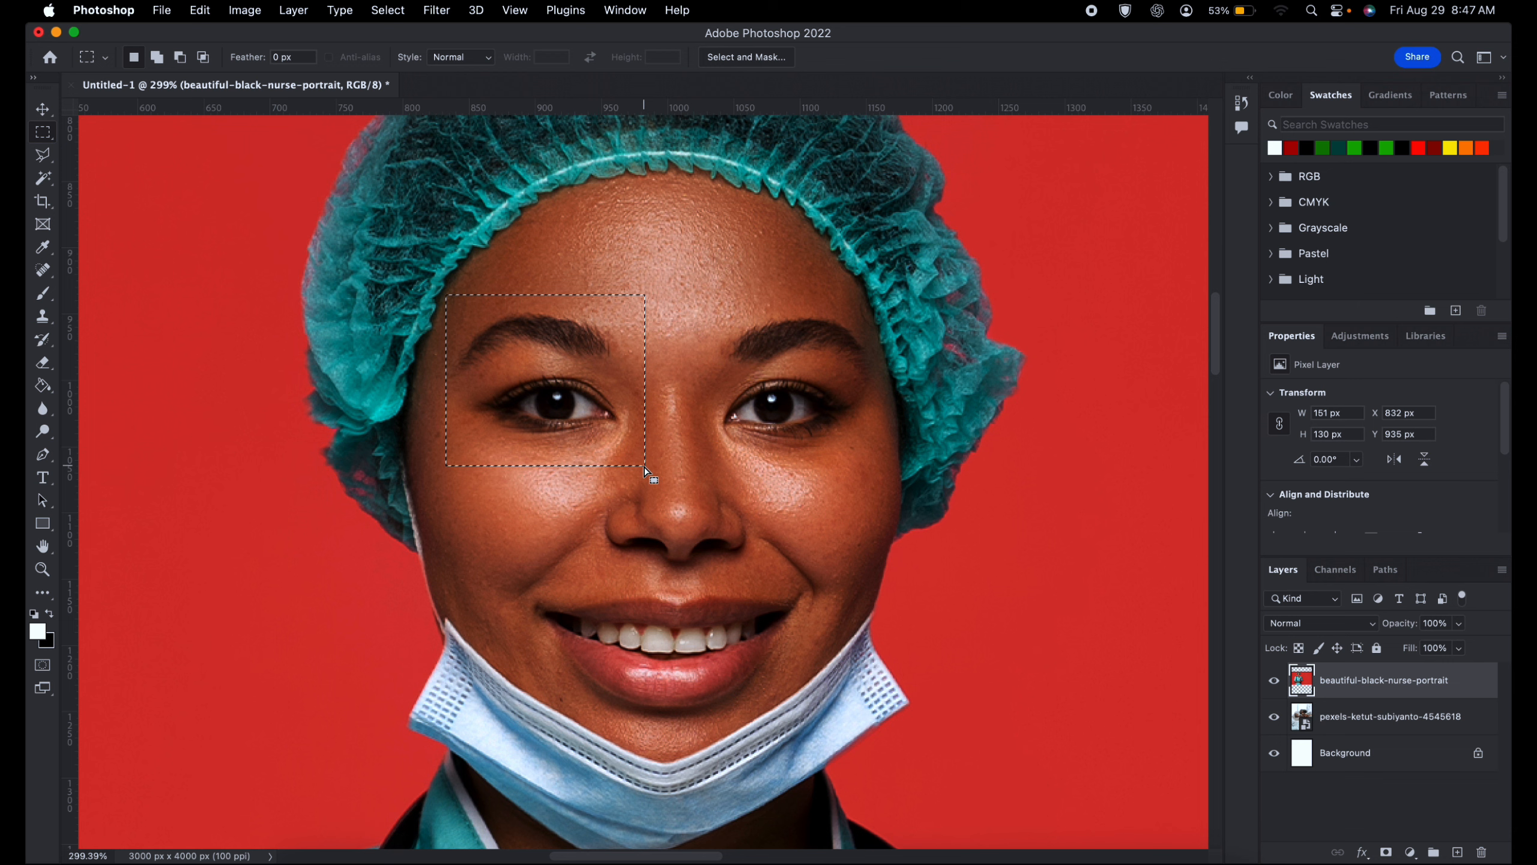
- Try deleting the selected eye area and brushing white across it, undoing each test edit
key(Delete)
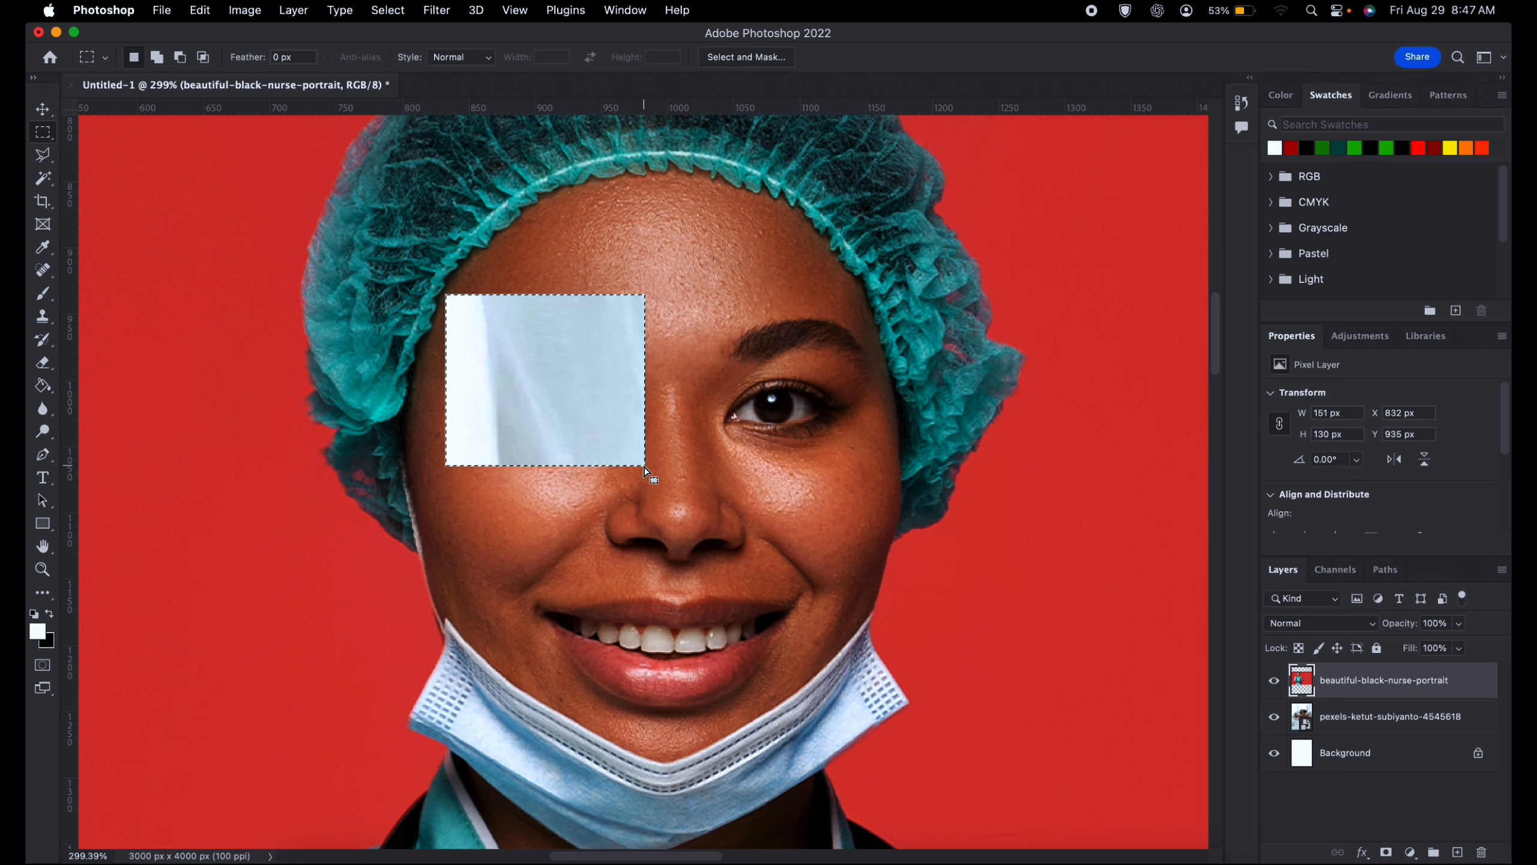
key(cmd+z)
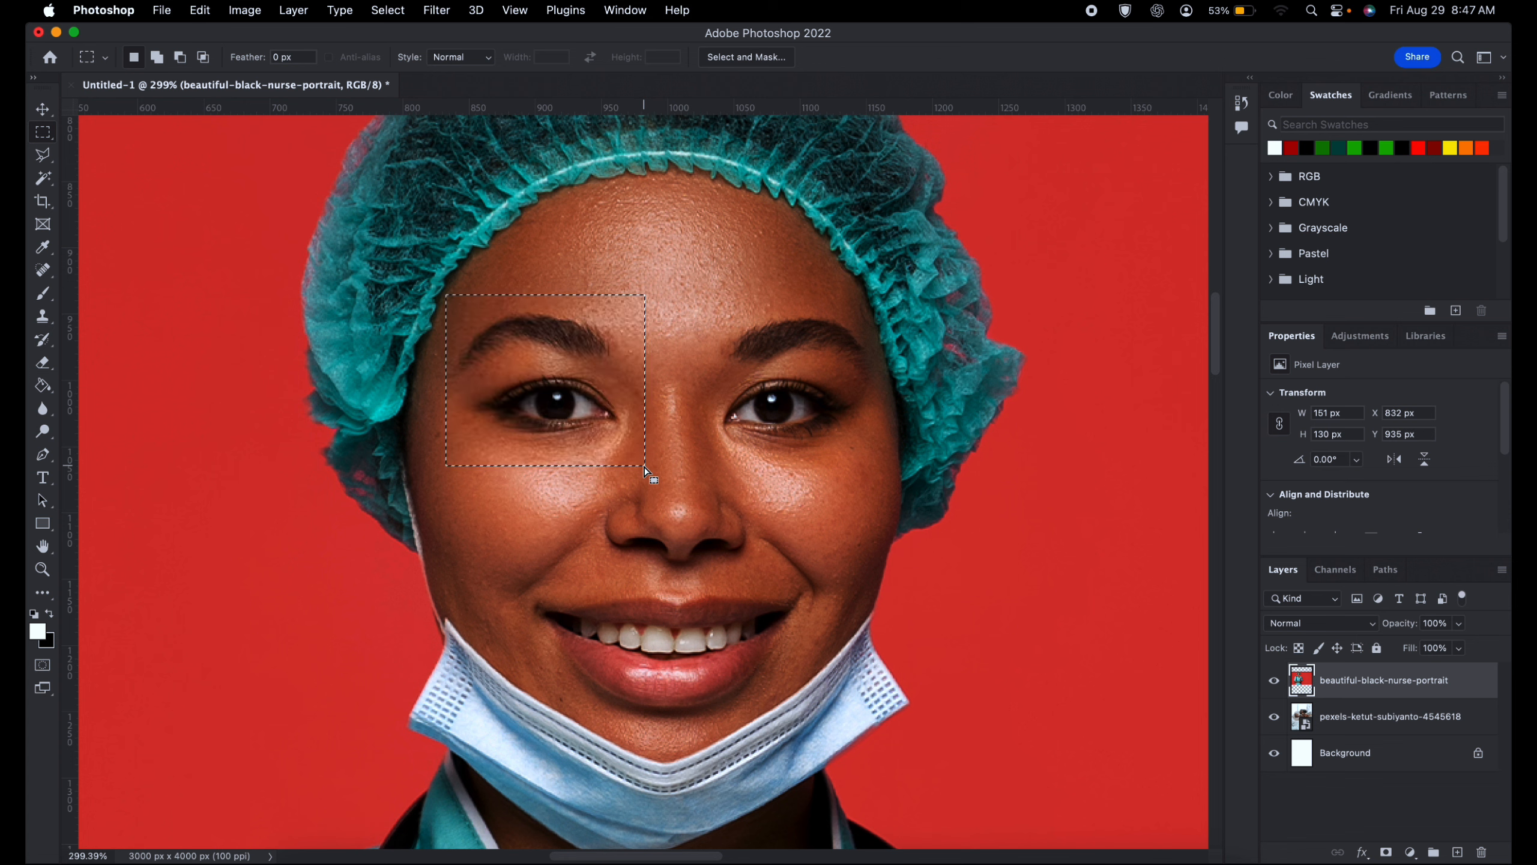
click(41, 293)
right_click(523, 313)
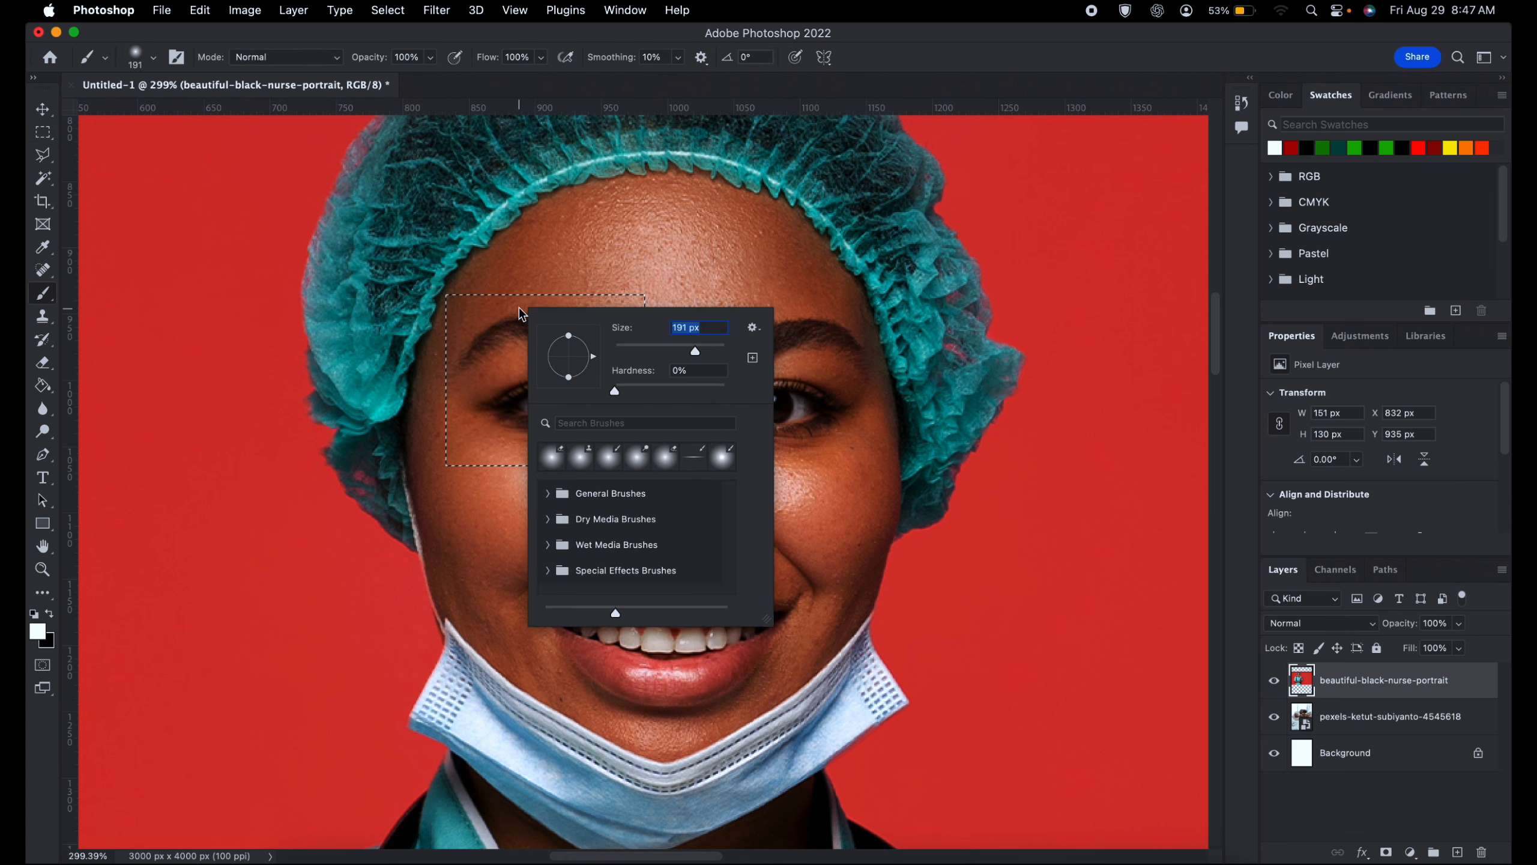
mouse_move(403, 346)
mouse_down()
mouse_move(431, 324)
mouse_move(515, 388)
mouse_move(669, 393)
mouse_move(798, 324)
mouse_up()
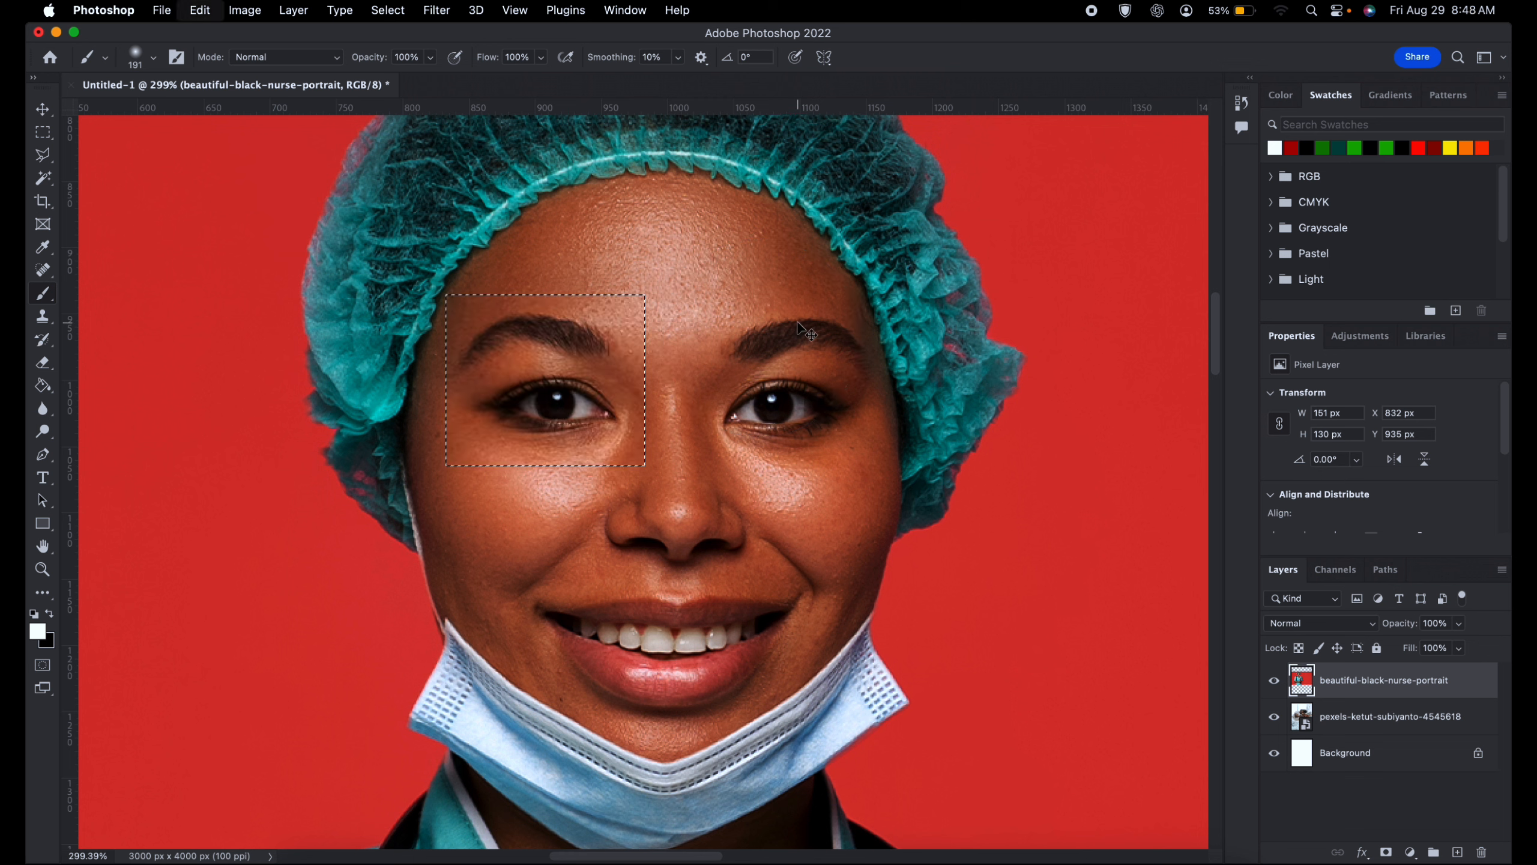
key(cmd+z)
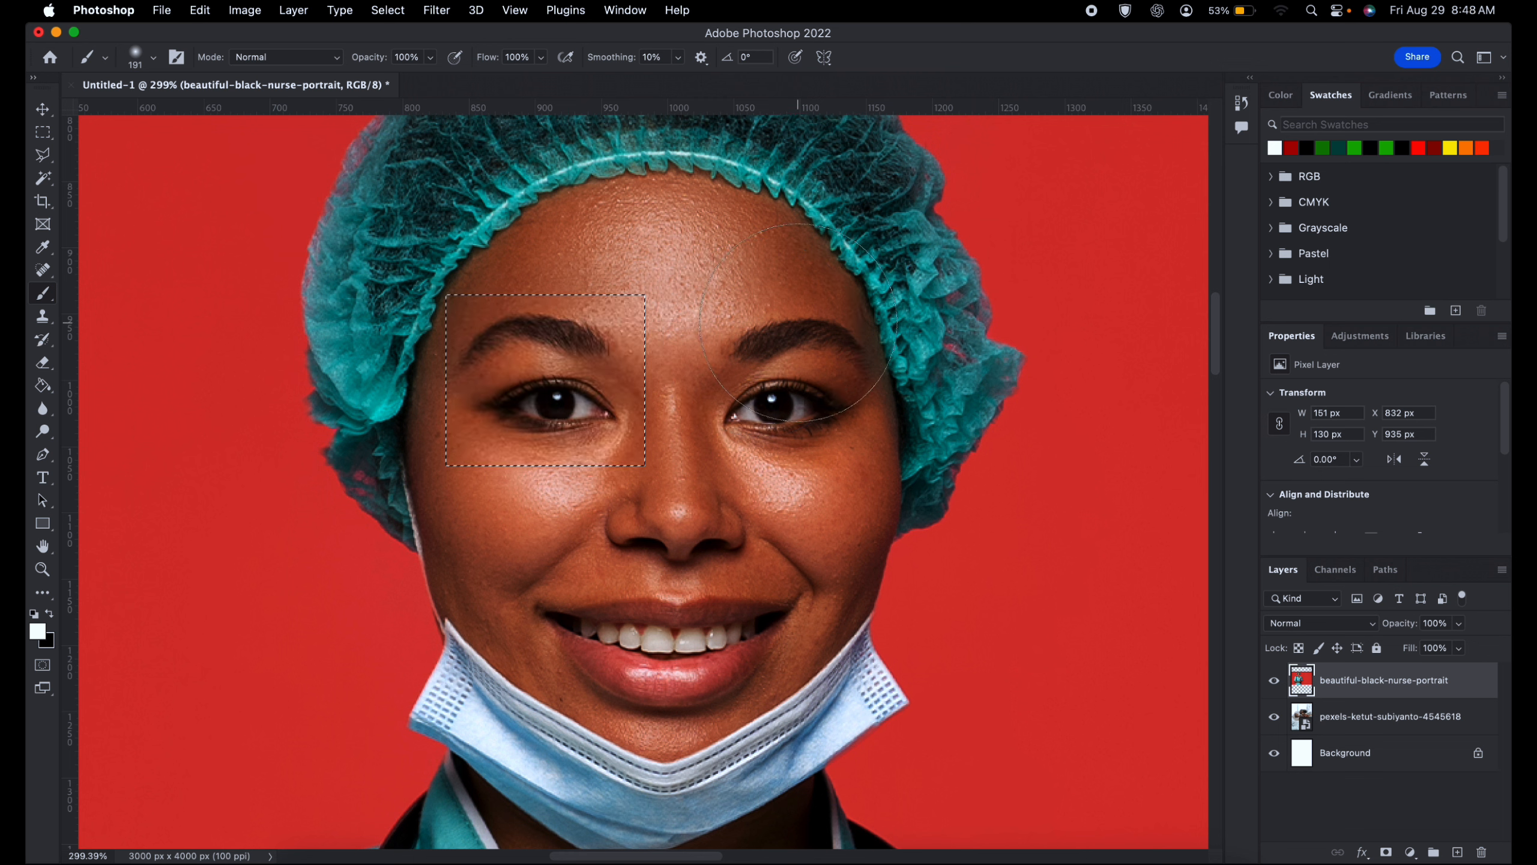
- Try a Hue/Saturation adjustment with hue -180 on the selected eye area, and undo it
click(246, 10)
mouse_move(271, 76)
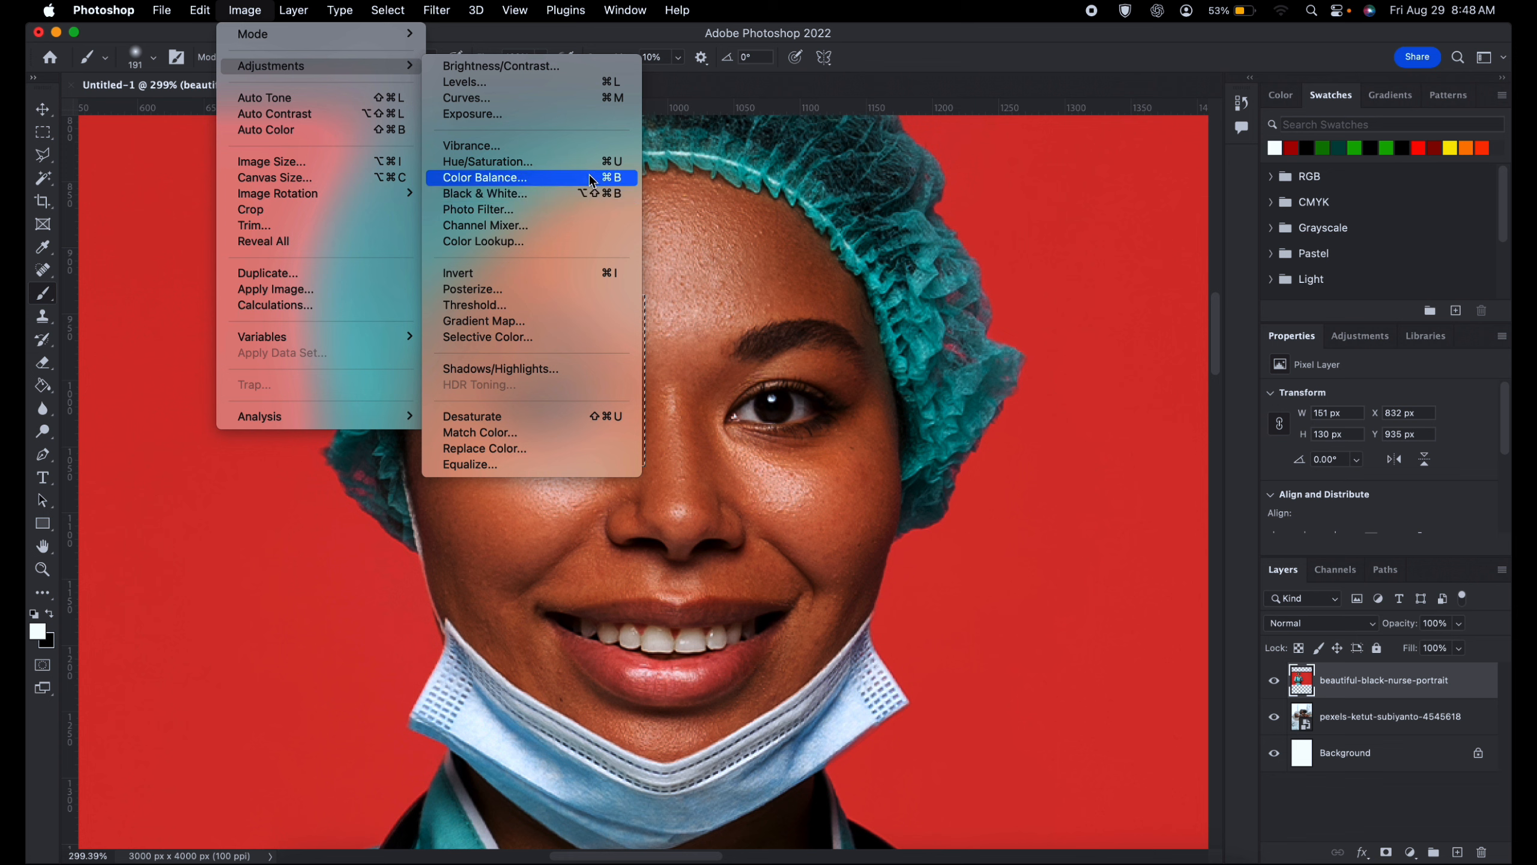
click(496, 161)
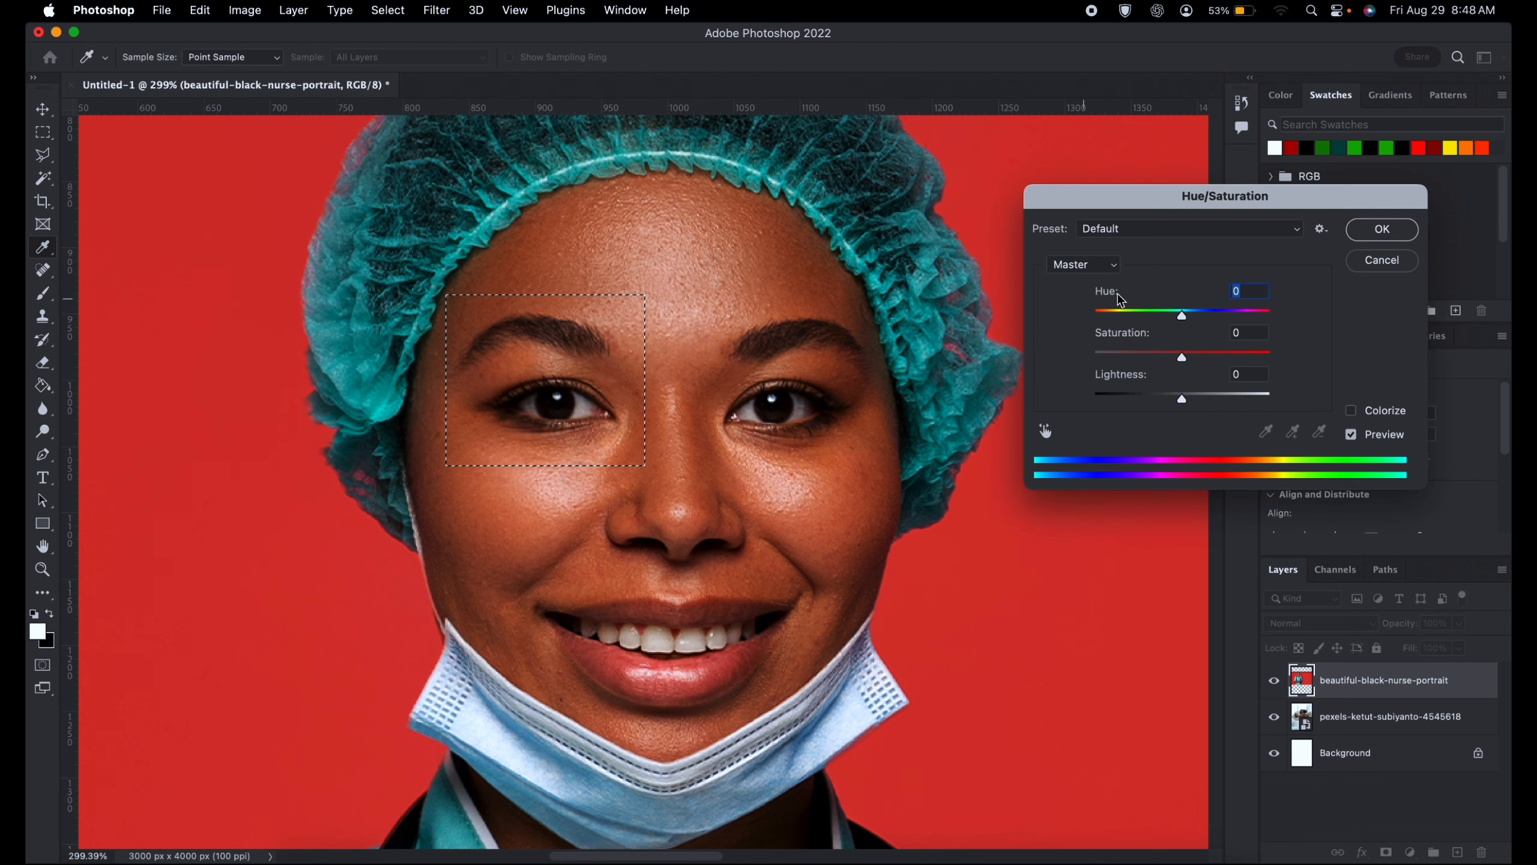
drag(1181, 313, 1092, 316)
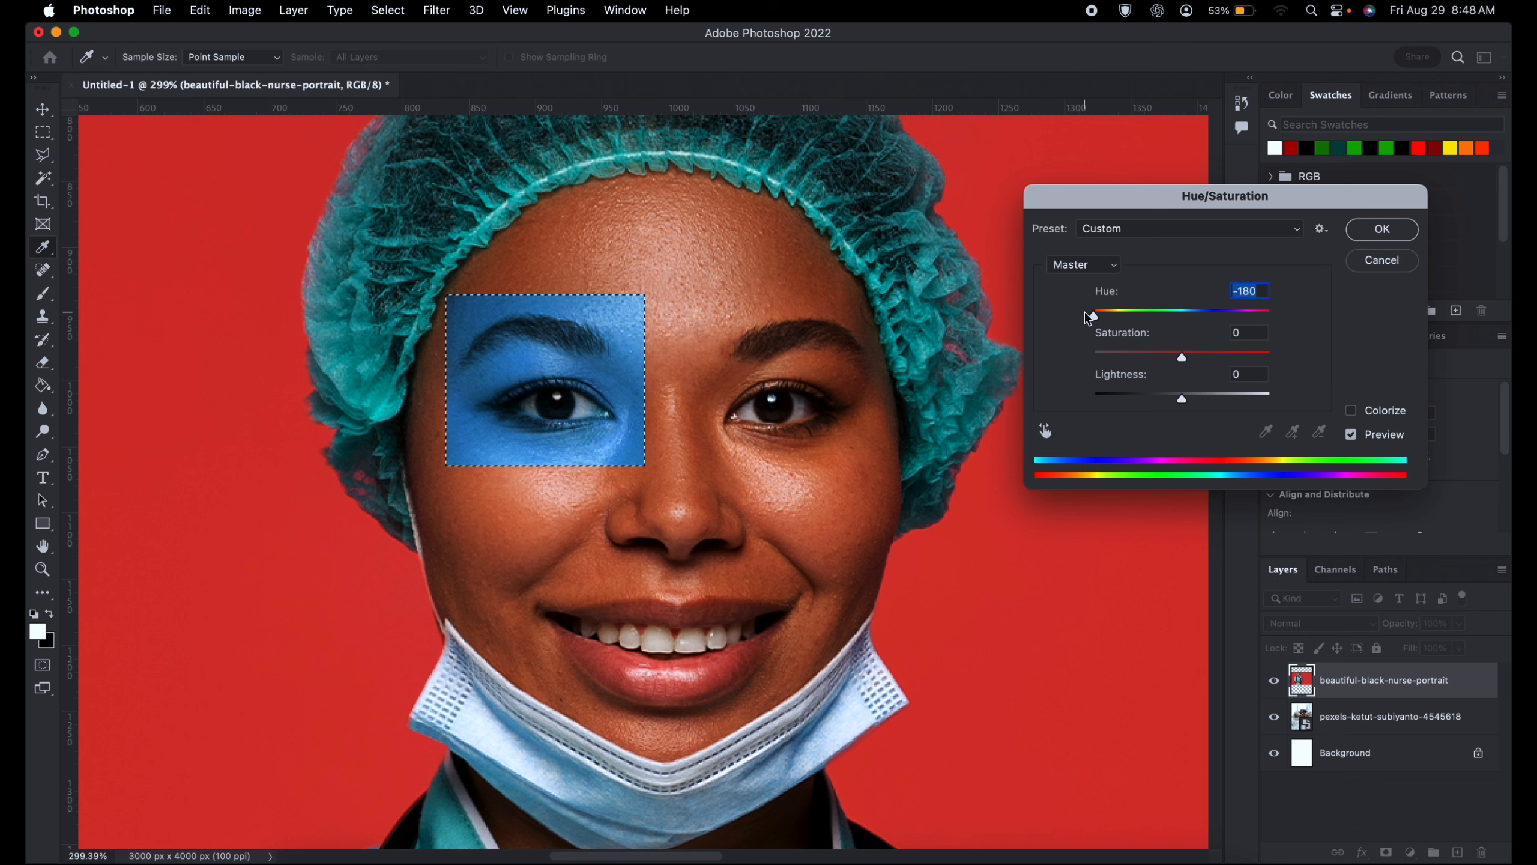
key(Return)
key(b)
key(super+z)
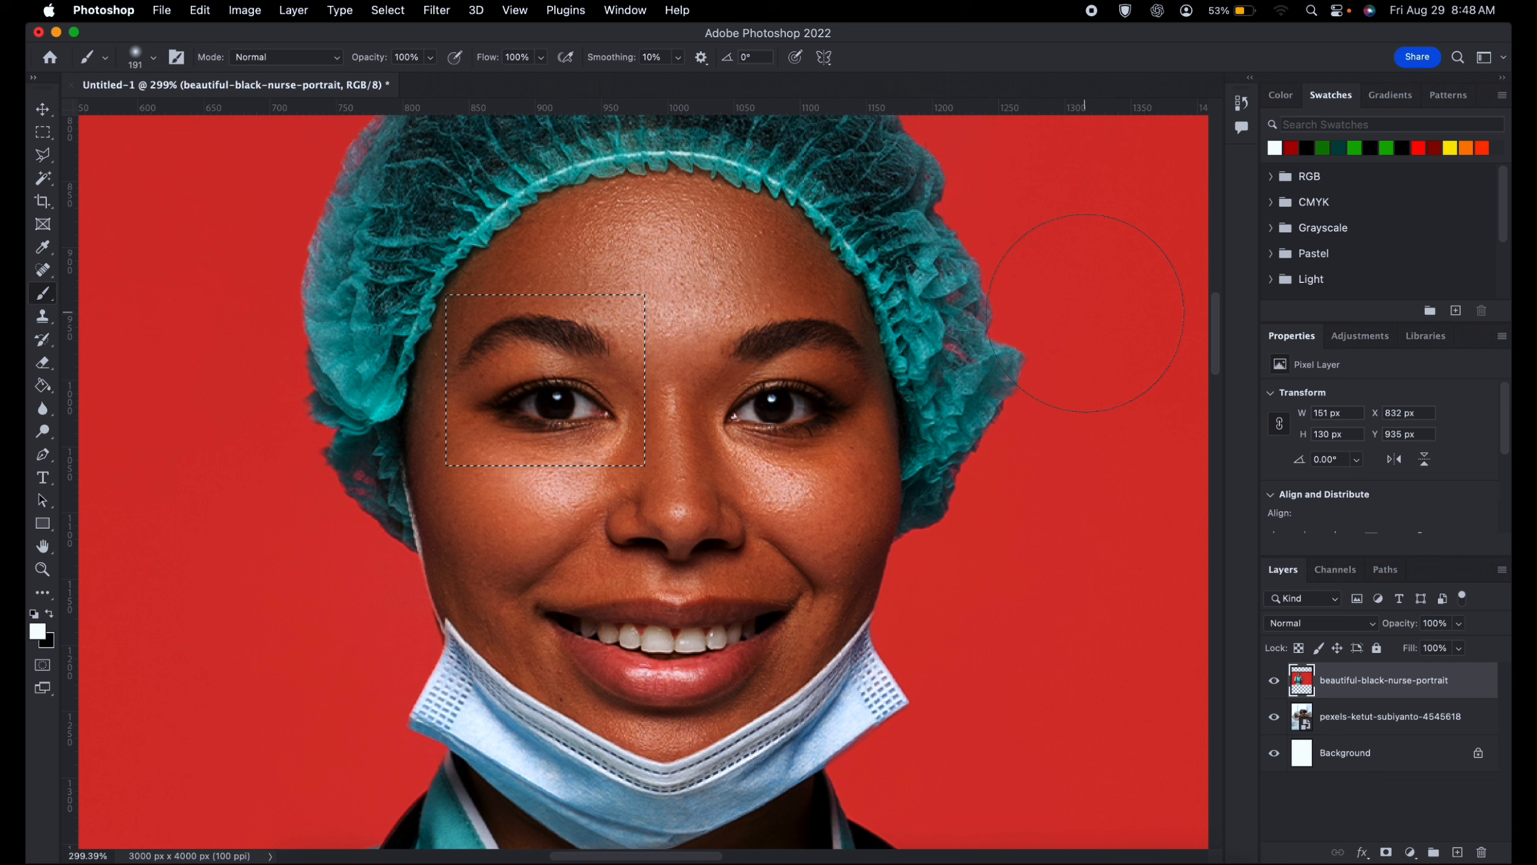
- Replace the eye selection with trial marquees, ending with a square of about 154 by 154 px
click(48, 133)
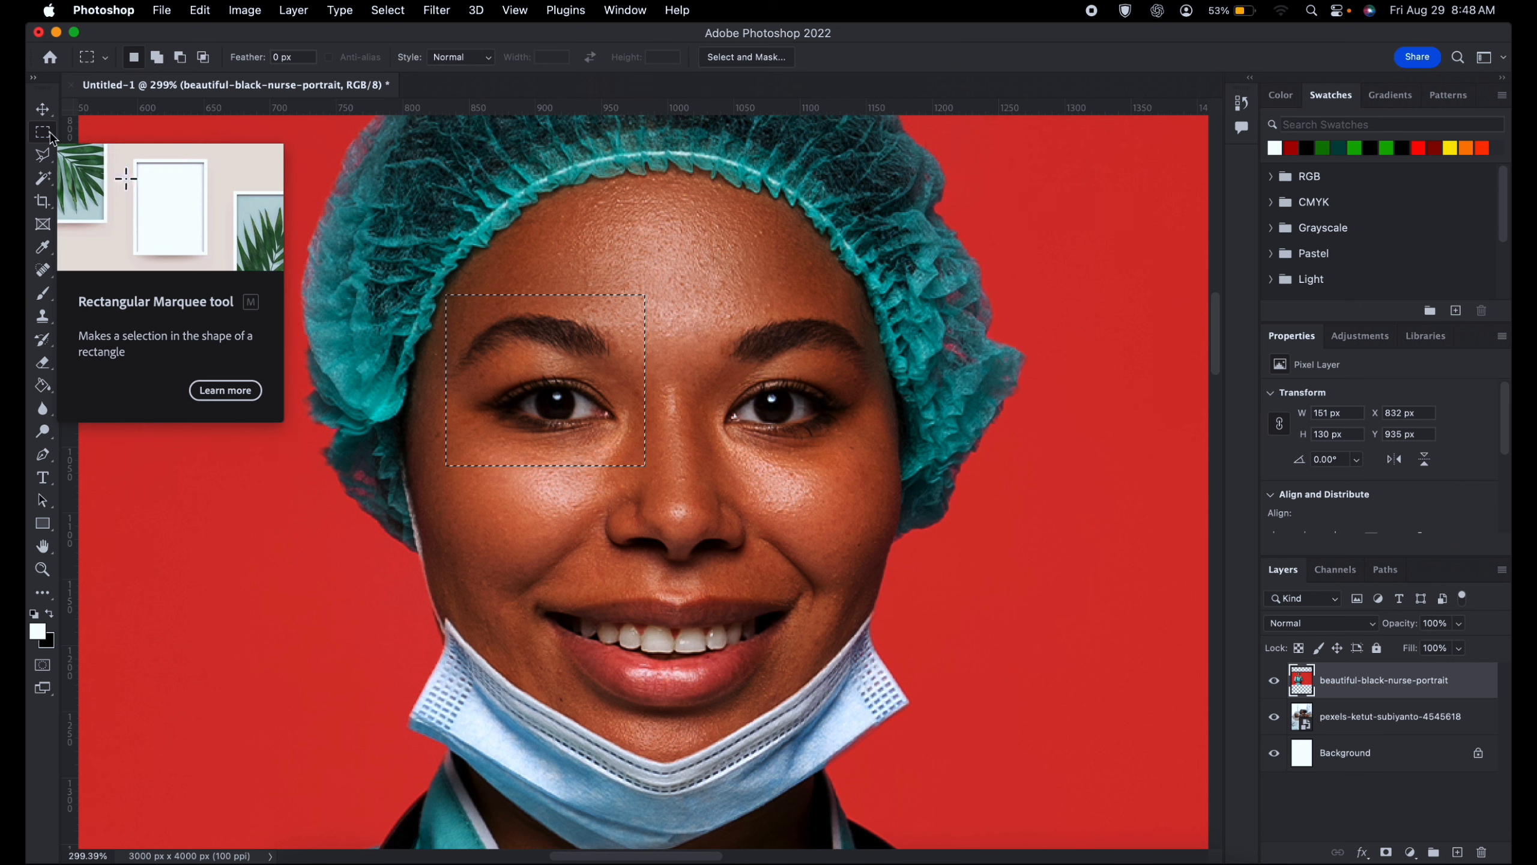
click(472, 265)
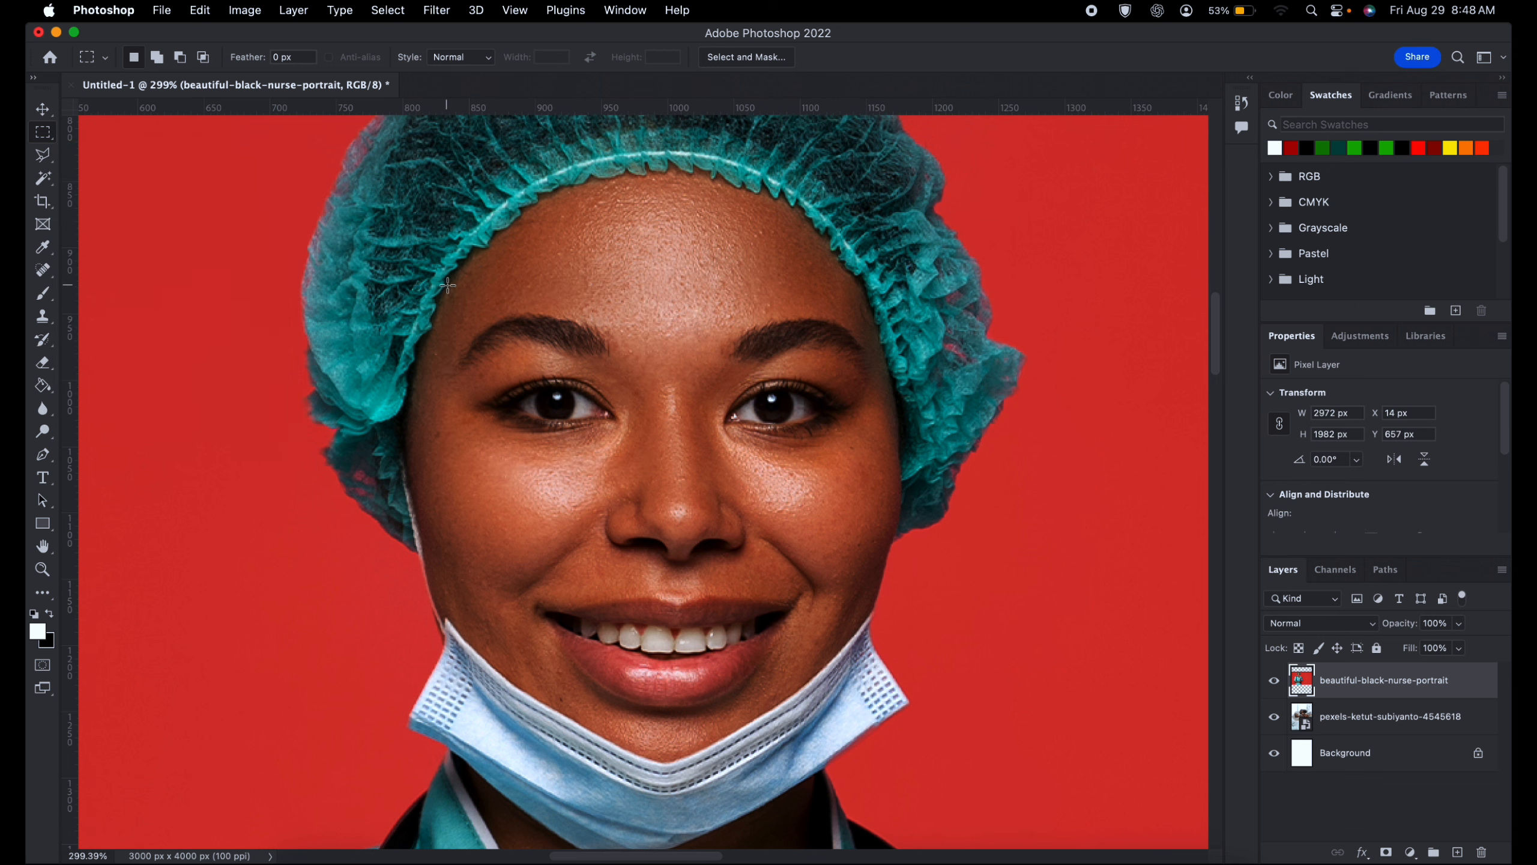
drag(448, 285, 673, 463)
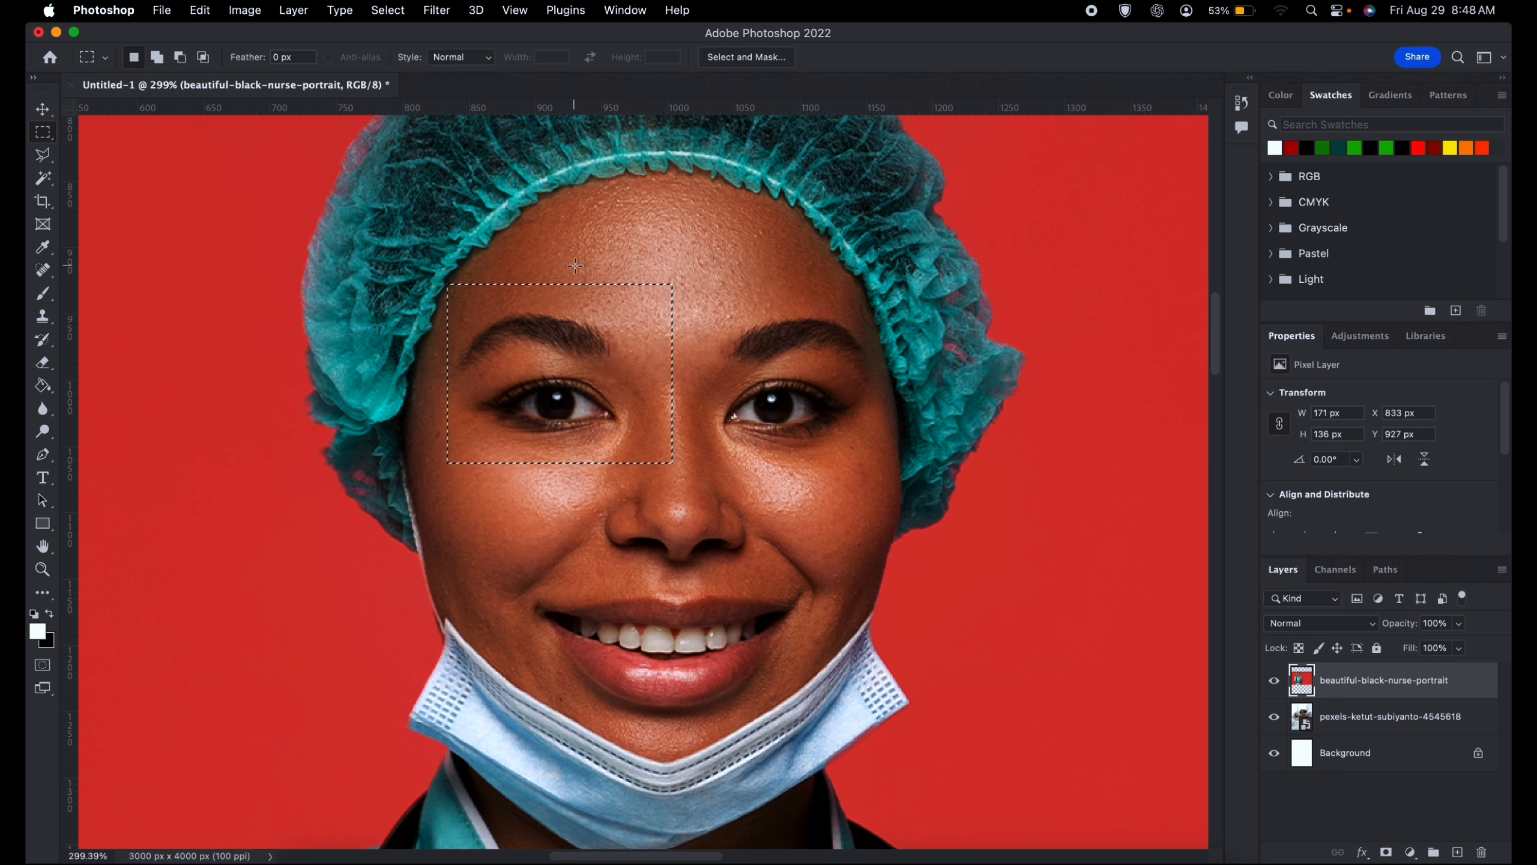
click(445, 299)
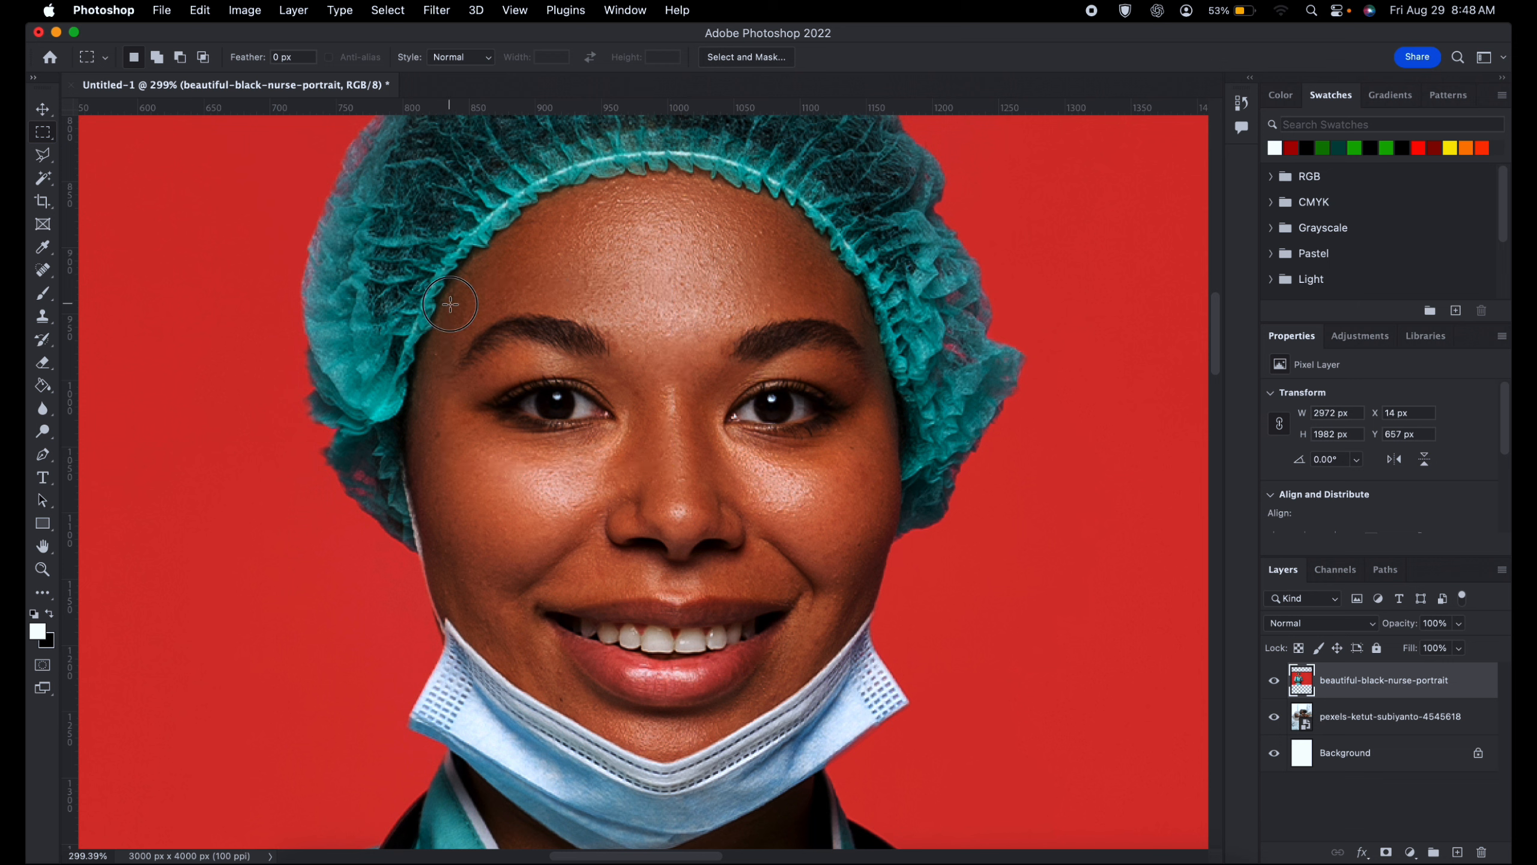
drag(450, 304, 676, 460)
drag(450, 298, 656, 500)
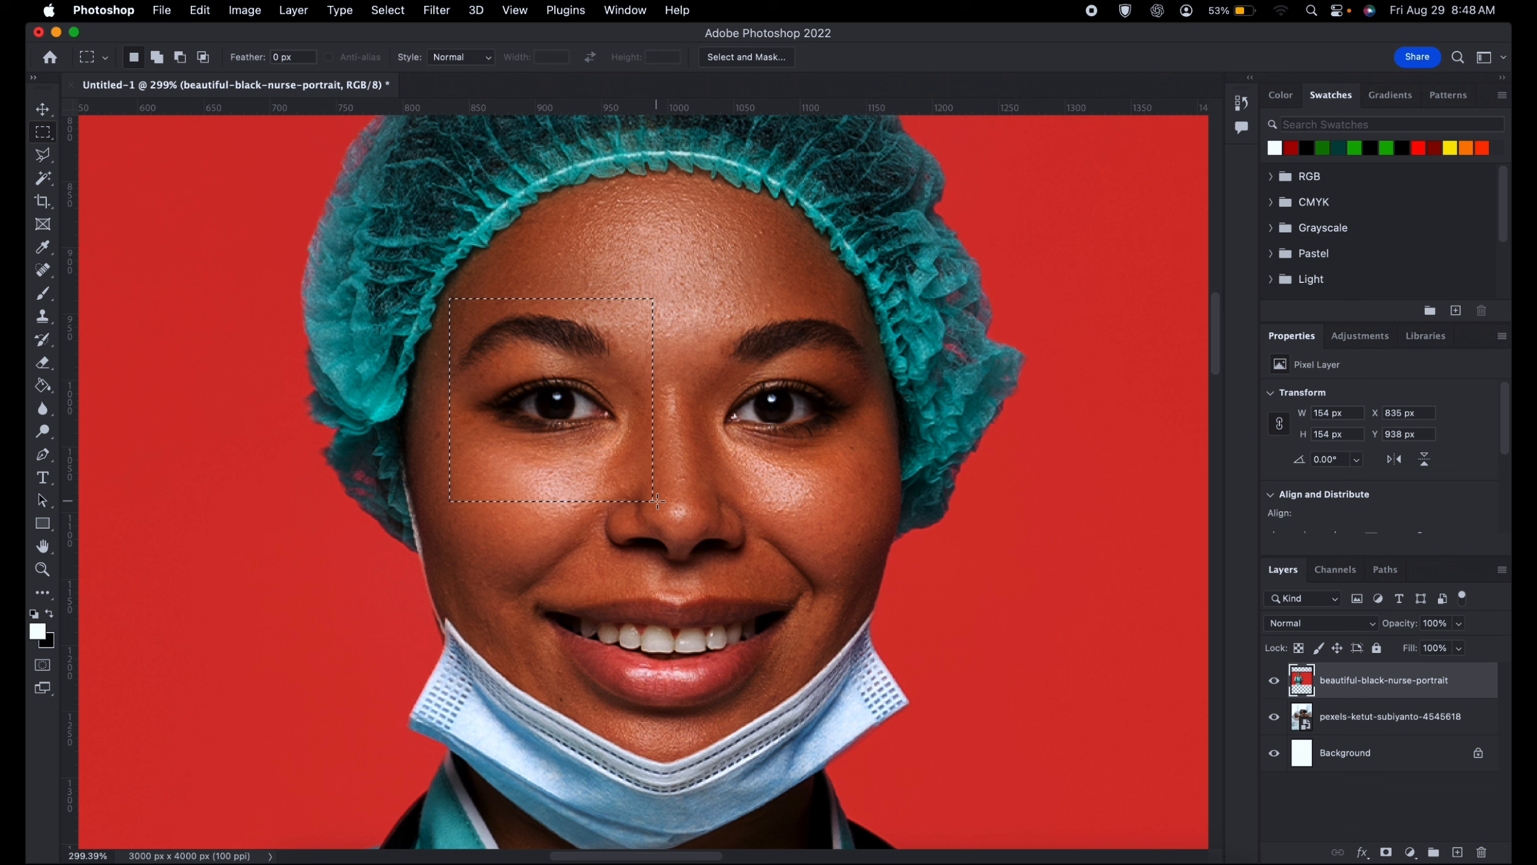
- Redraw the marquee around the eye and eyebrow at about 149 by 129 px, and test deleting its contents with an undo
click(463, 301)
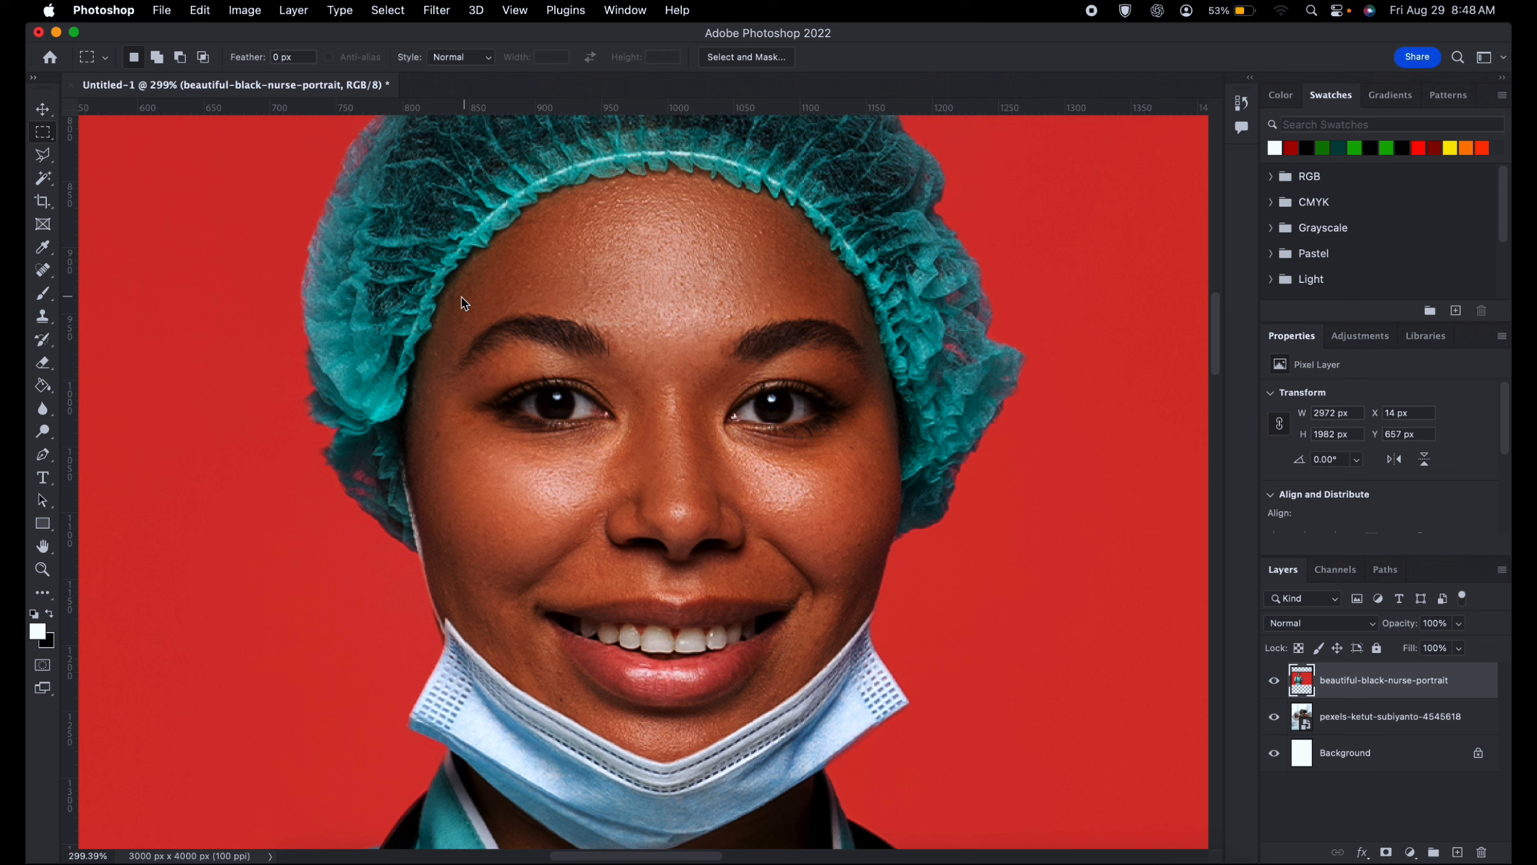
drag(463, 301, 642, 456)
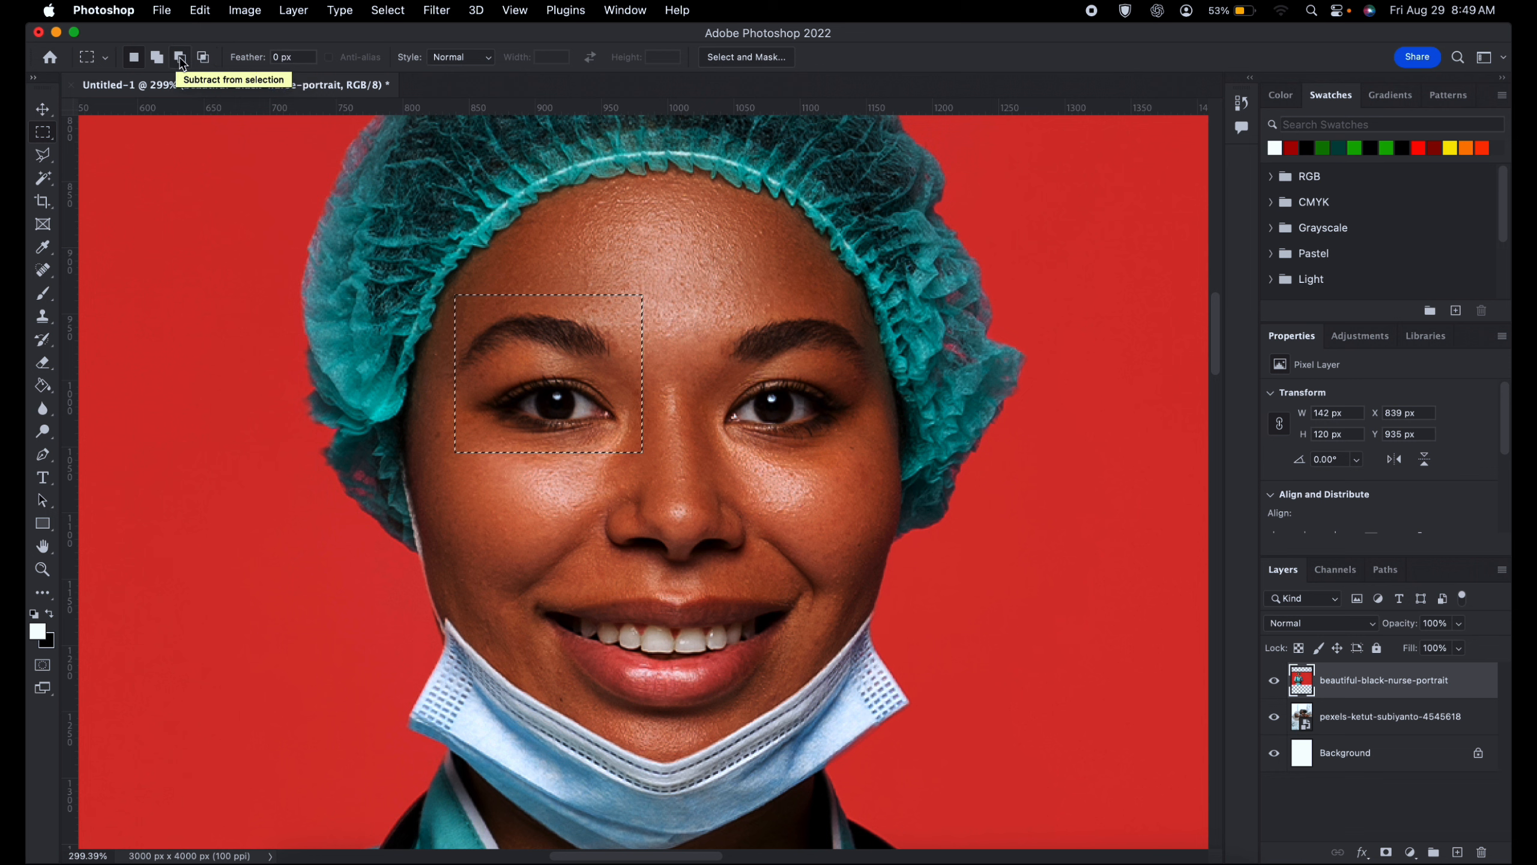
click(453, 294)
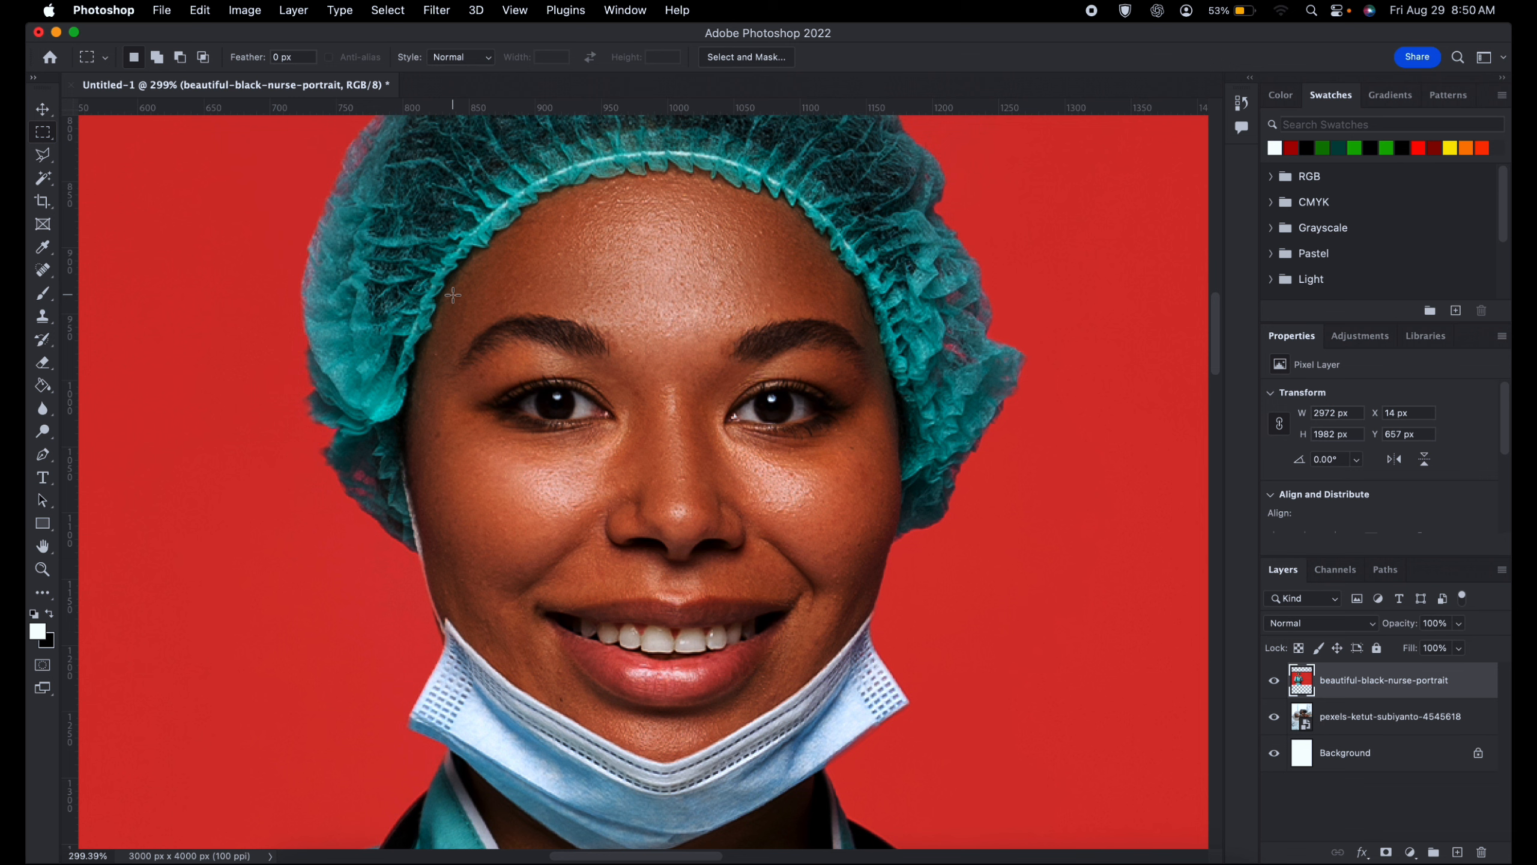
drag(453, 295, 649, 464)
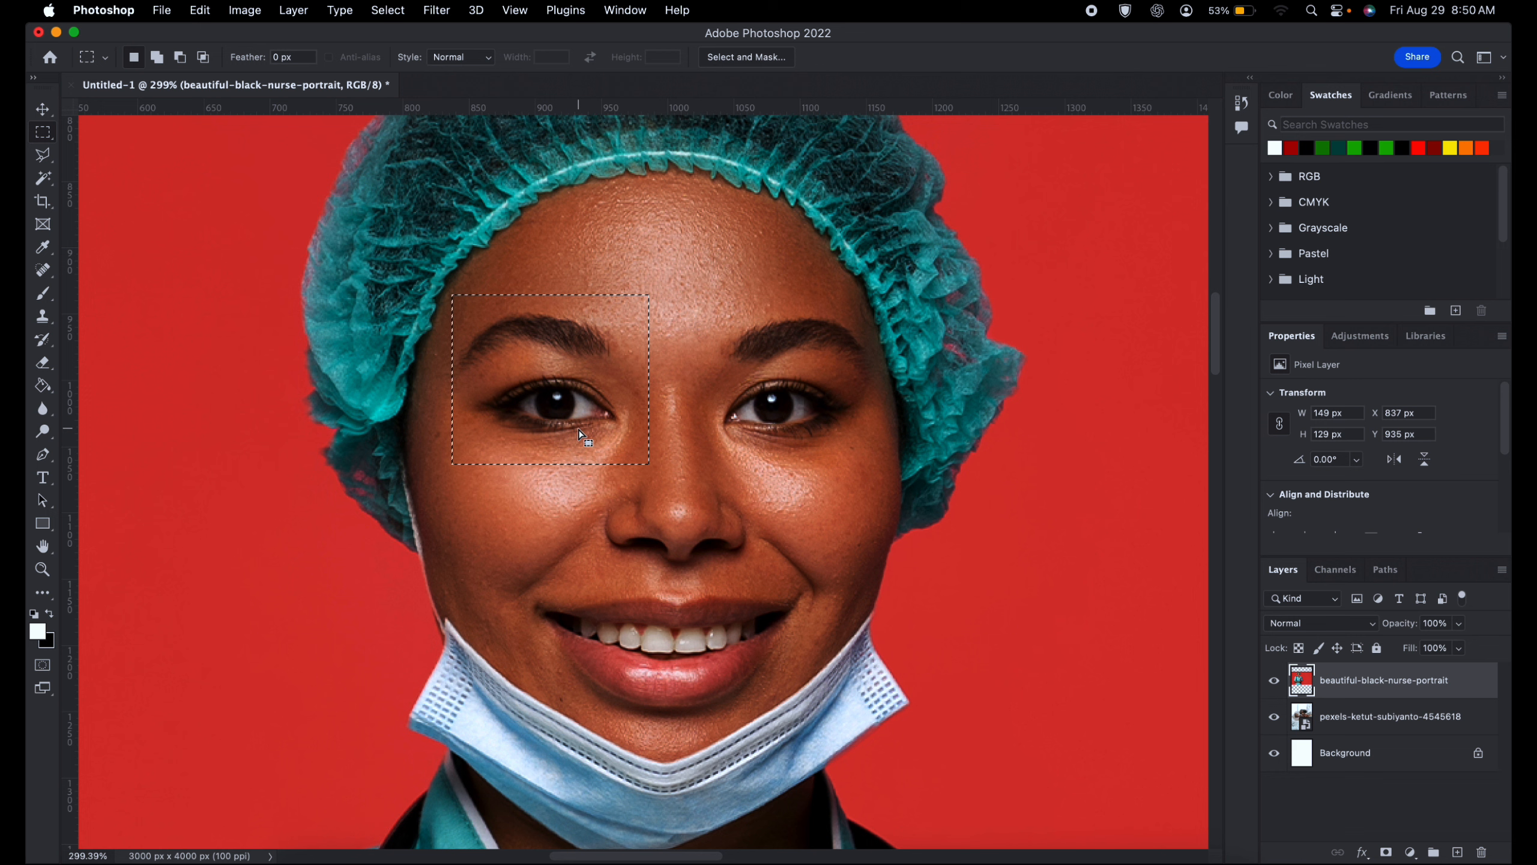
key(Delete)
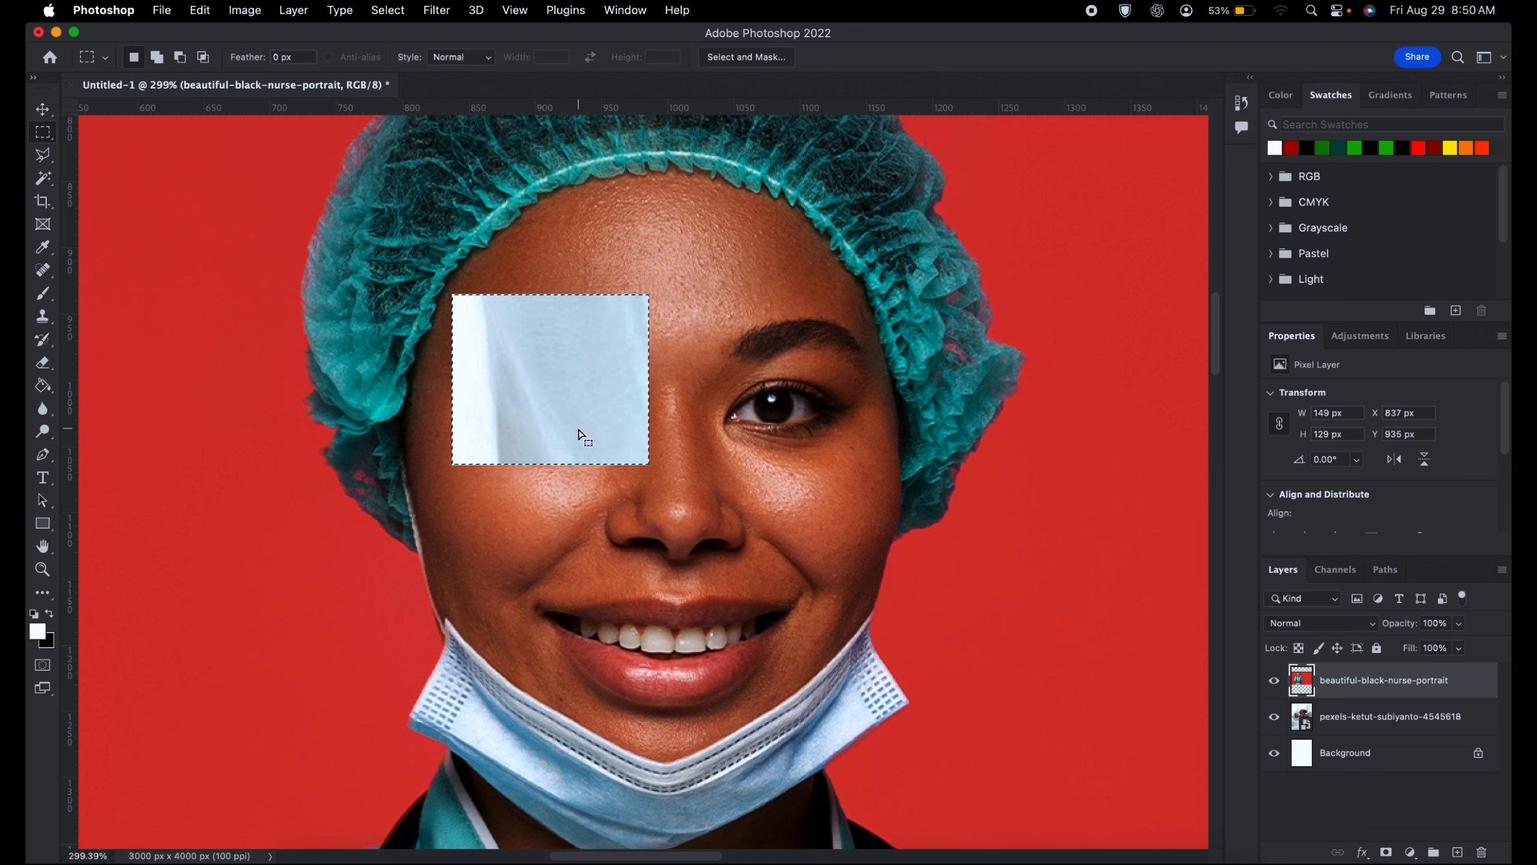
key(super+z)
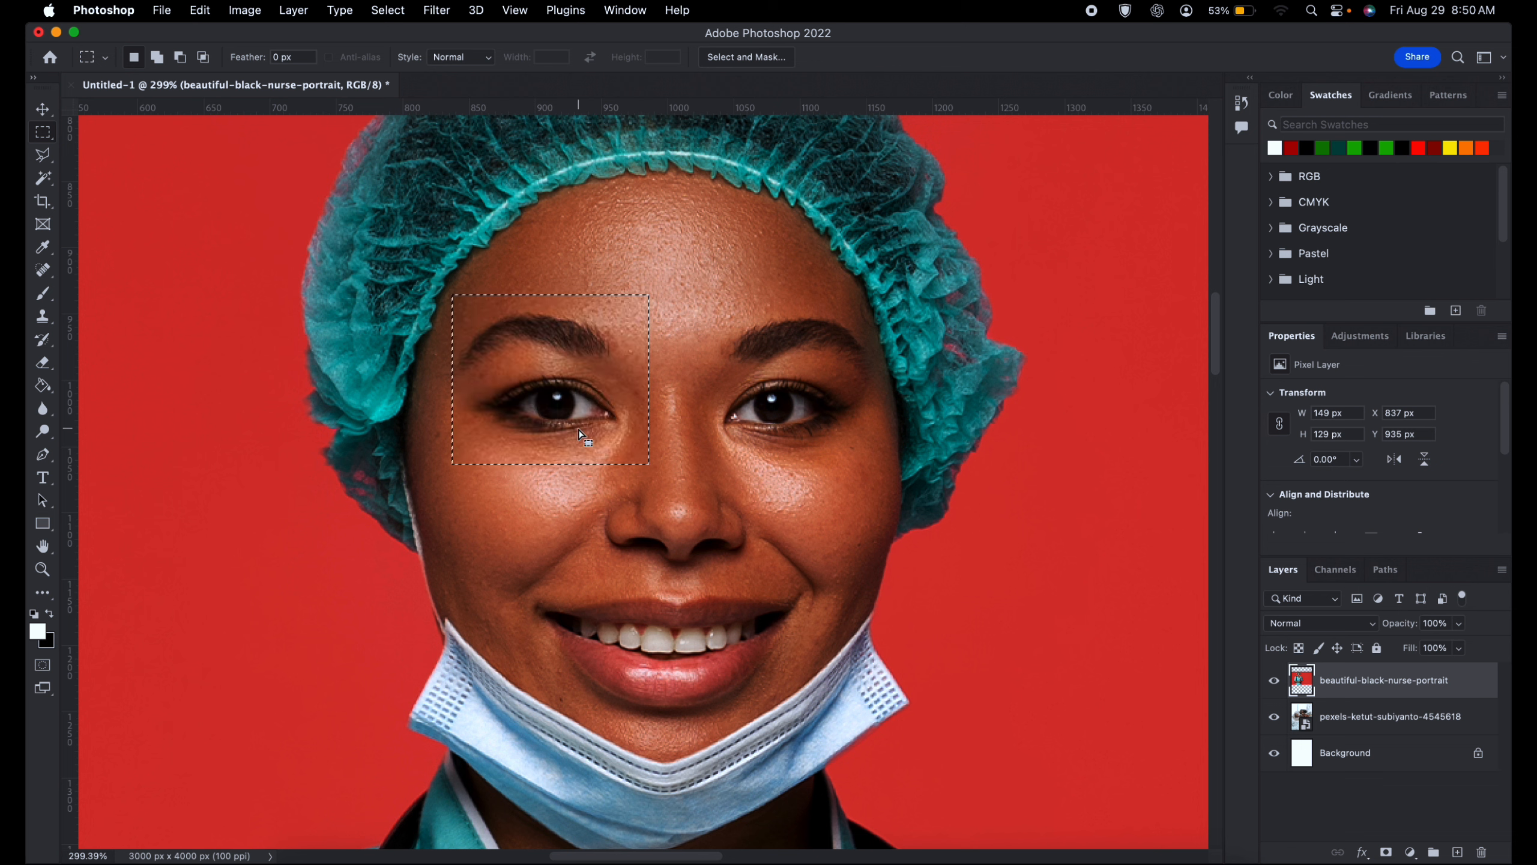
- Add rectangles around the other eye, the mouth, both sides of the face, the cap's edge and the red background to the selection
click(158, 58)
drag(712, 292, 885, 461)
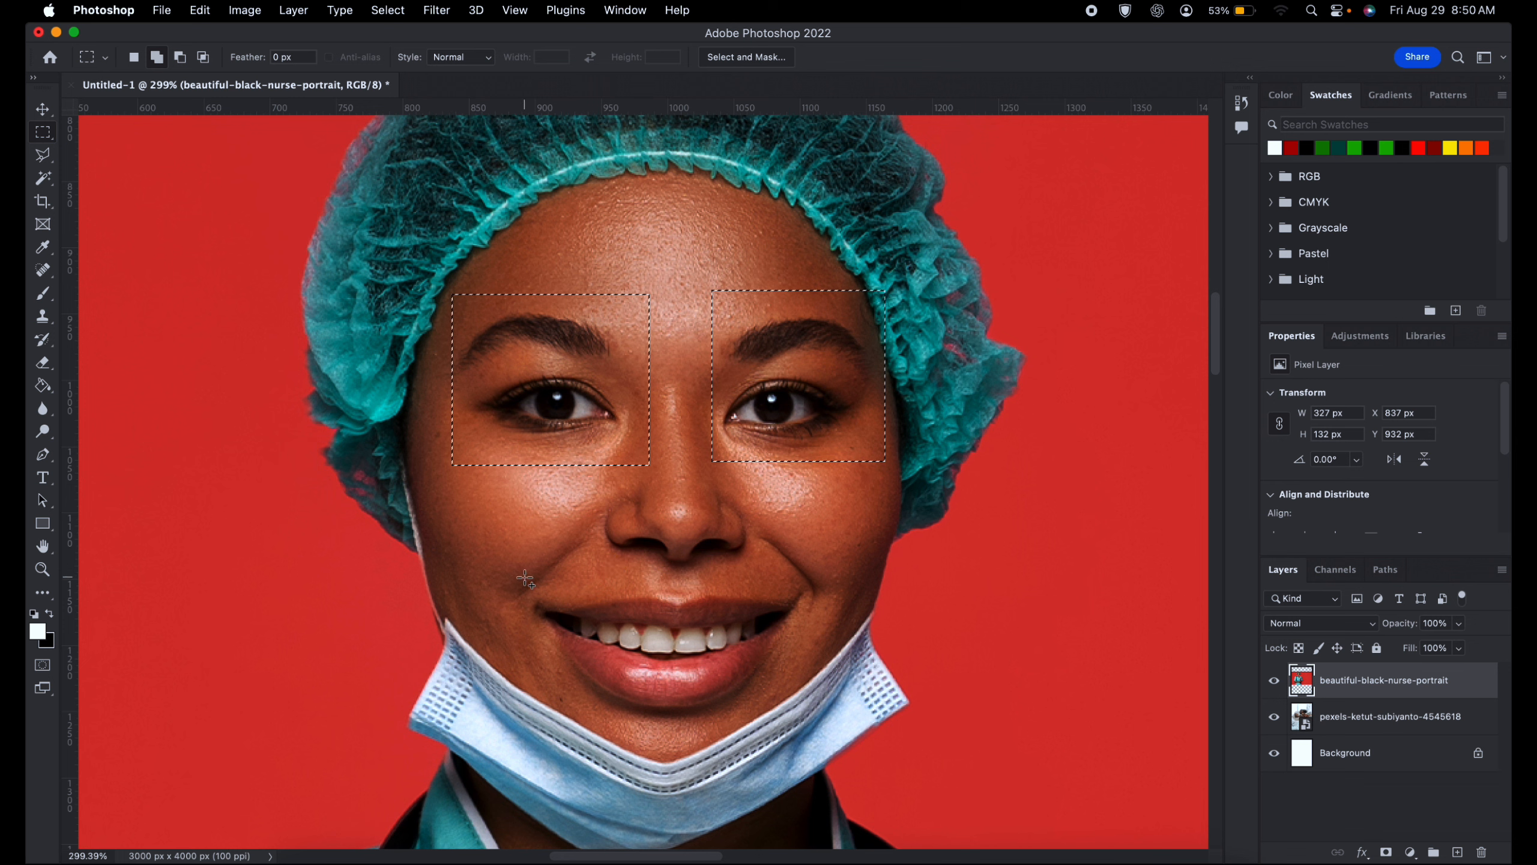
drag(526, 578, 830, 709)
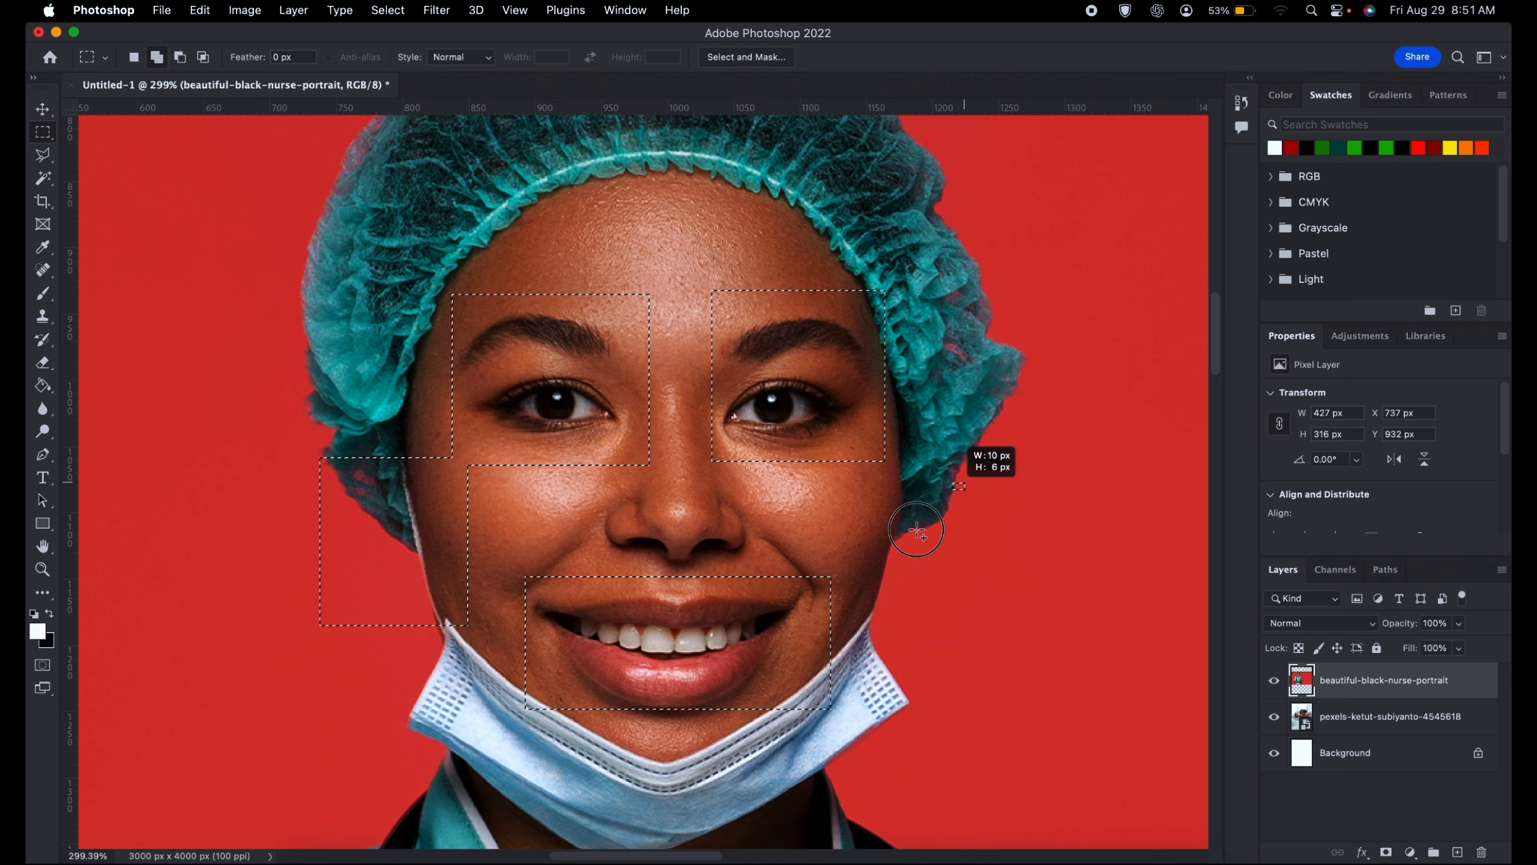
drag(1067, 637, 943, 747)
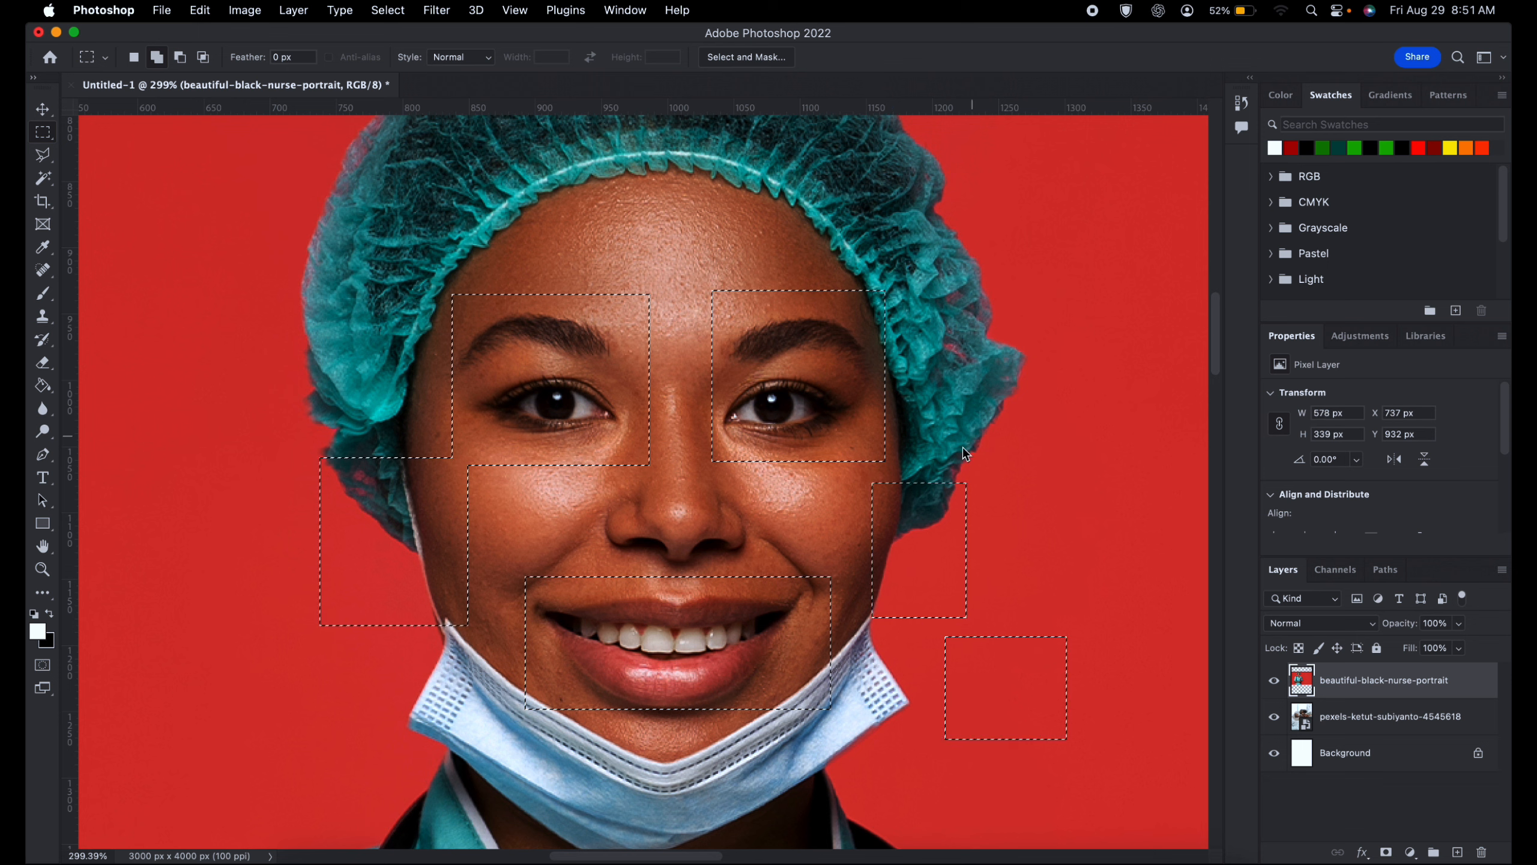
drag(1085, 349, 963, 448)
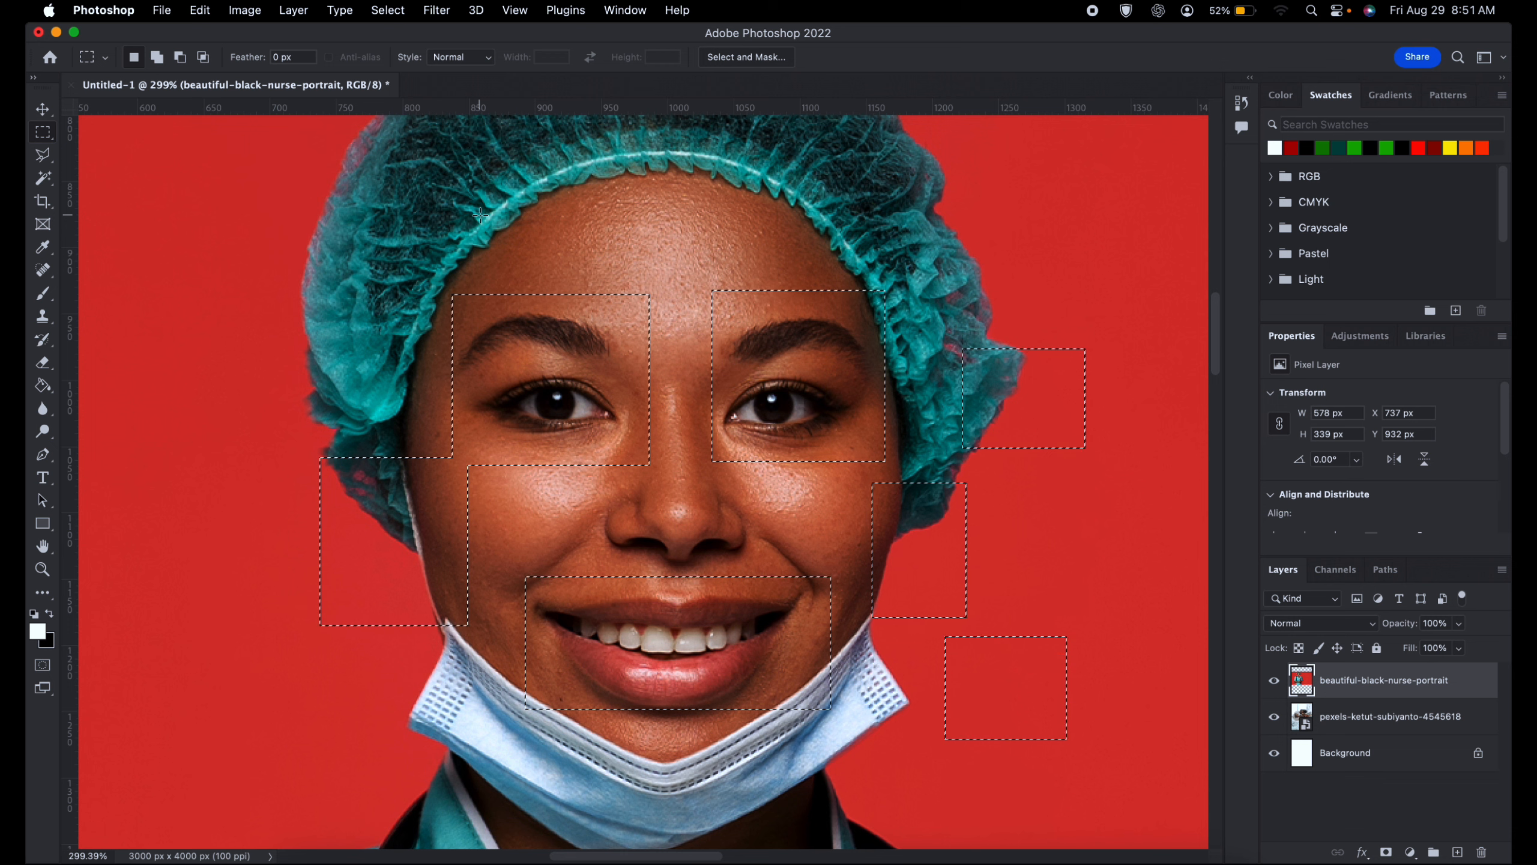
- Try deleting the contents of all selected areas and brushing white over them, undoing each test edit
key(BackSpace)
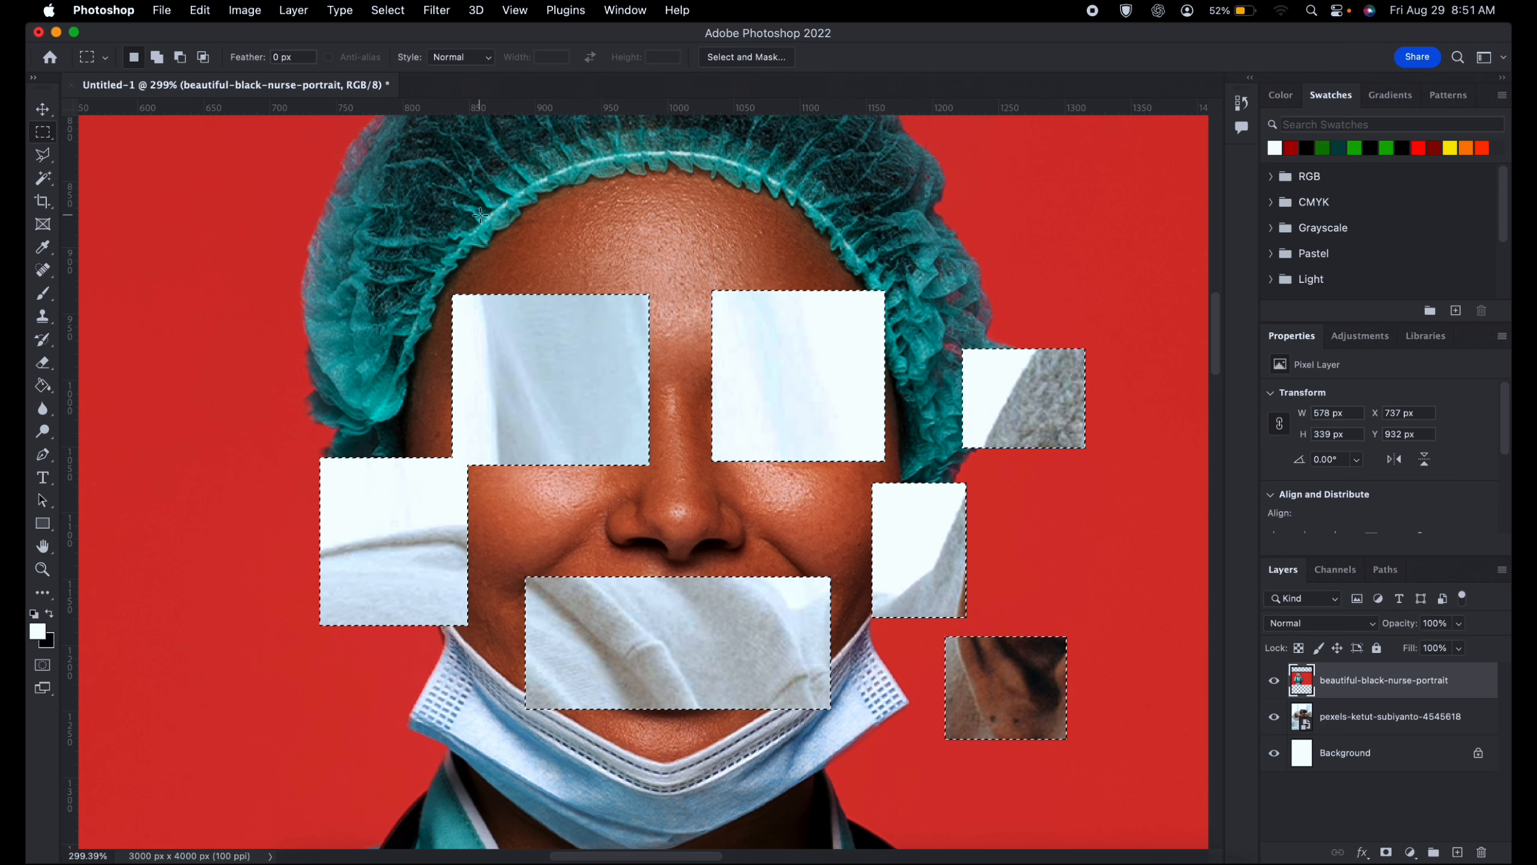
key(super+z)
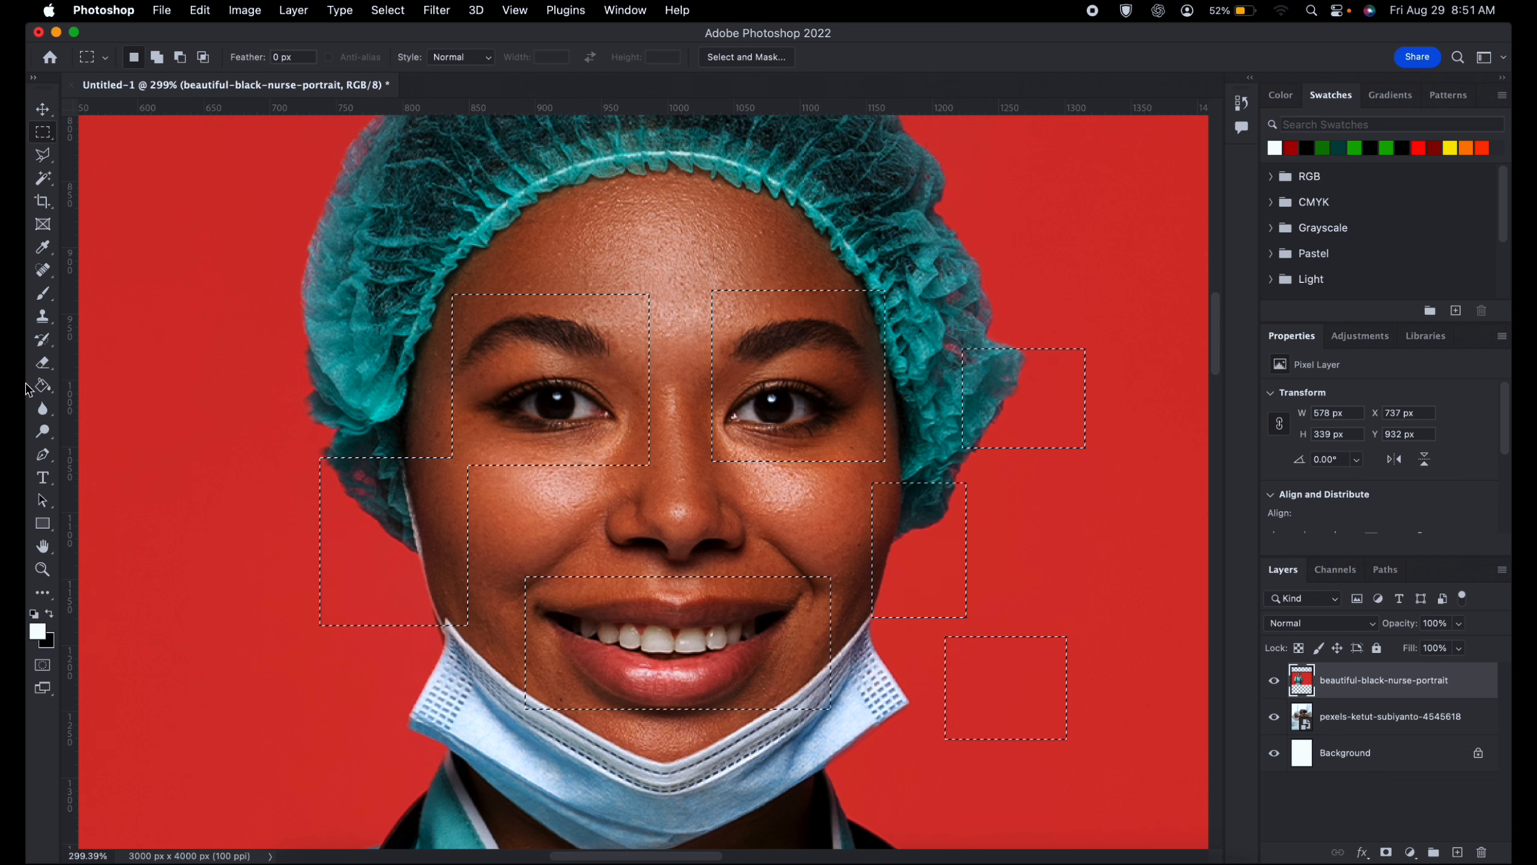
click(41, 295)
mouse_move(323, 320)
mouse_down()
mouse_move(337, 316)
mouse_move(400, 408)
mouse_move(785, 158)
mouse_move(702, 569)
mouse_move(600, 635)
mouse_move(596, 564)
mouse_up()
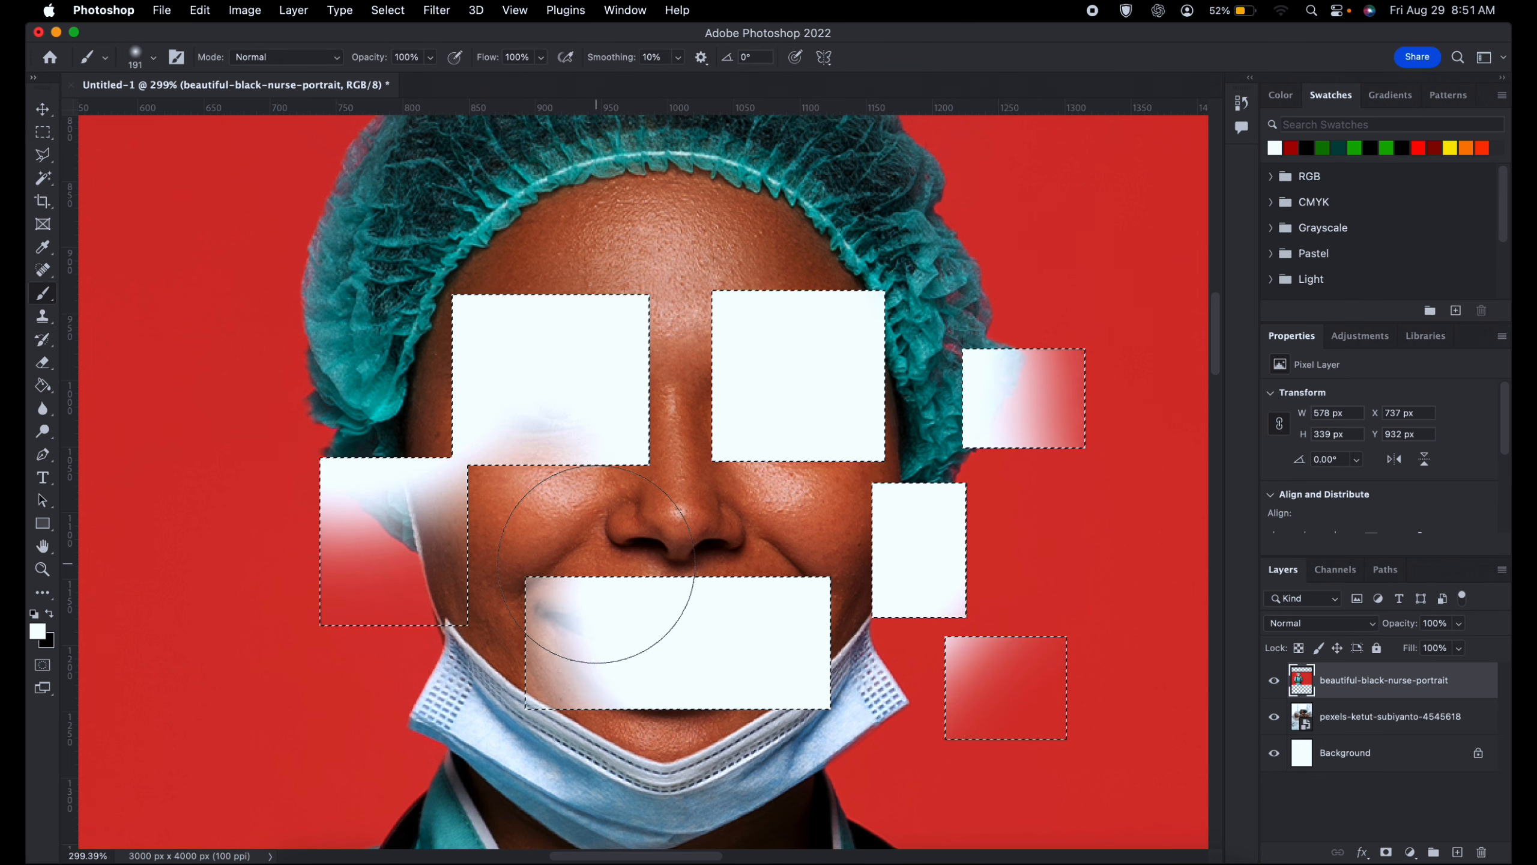
key(super+z)
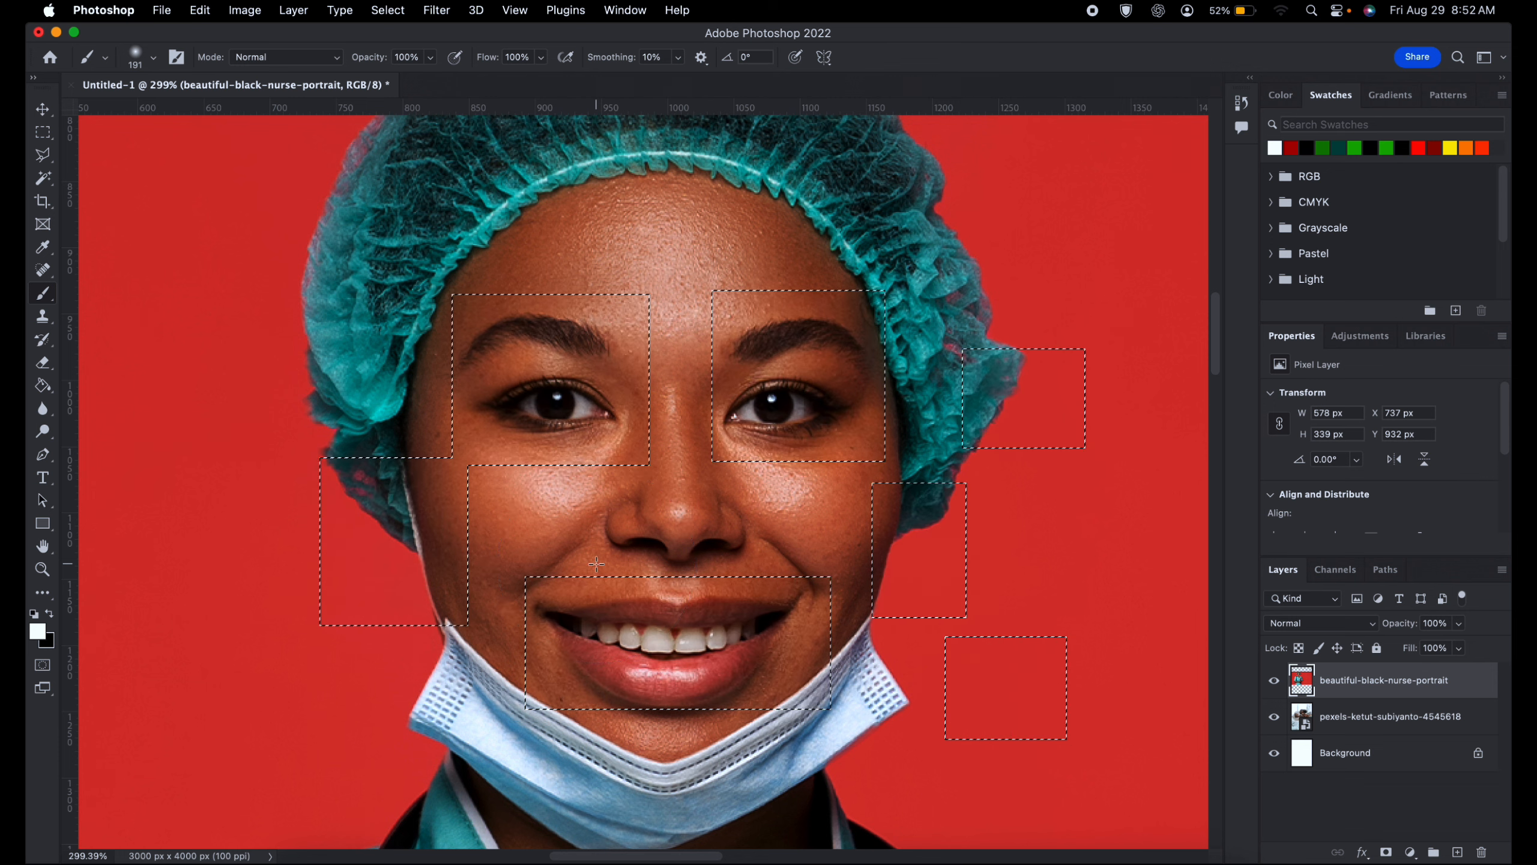
- Replace the selection with a marquee of about 155 by 124 px around one eye, adding rectangles over the other eye and both mouth halves
key(m)
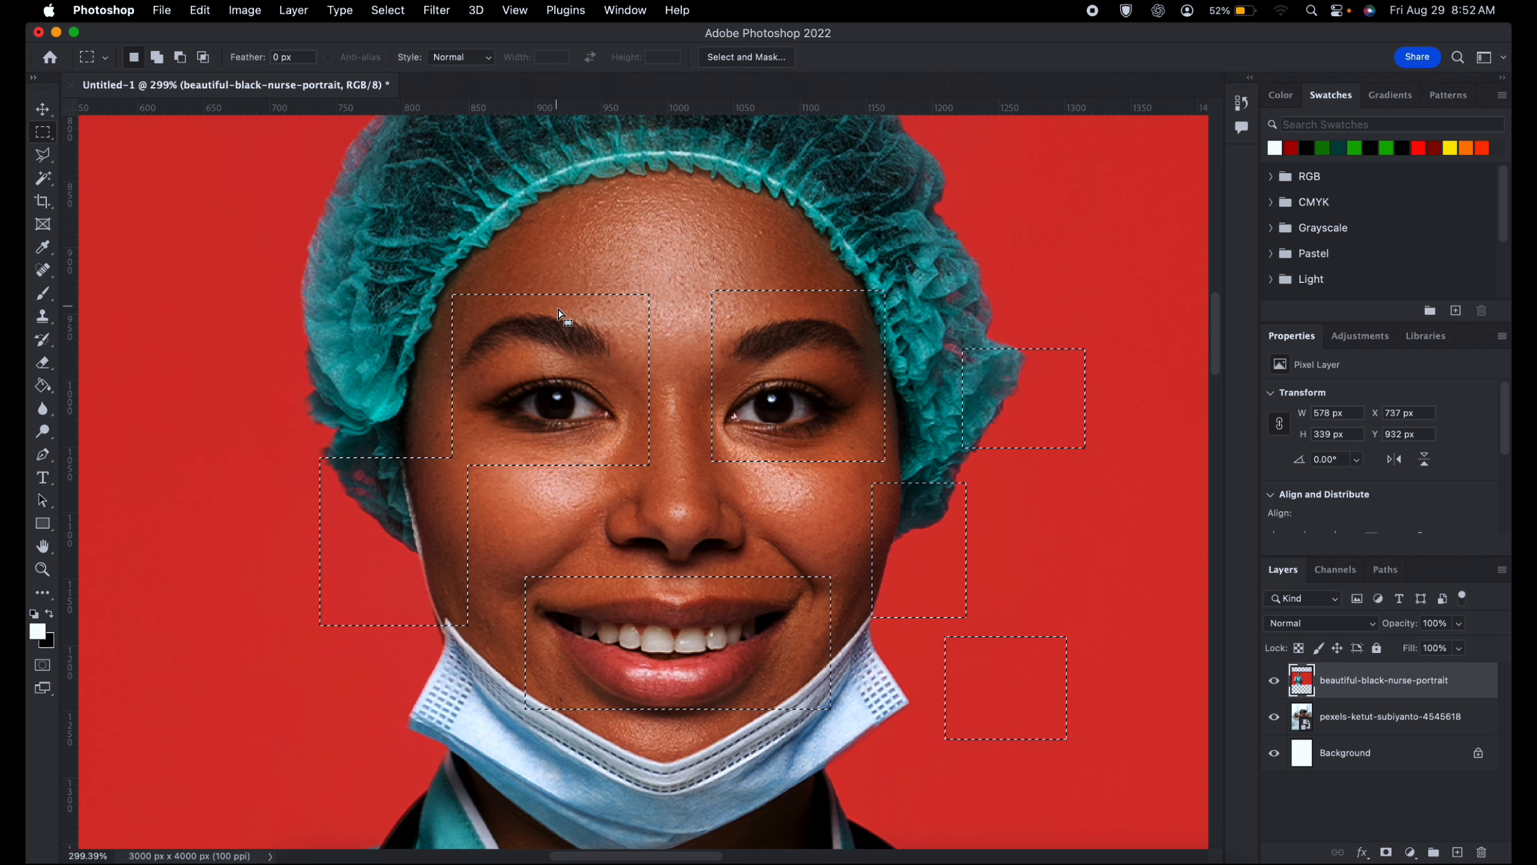
click(517, 277)
drag(443, 291, 646, 453)
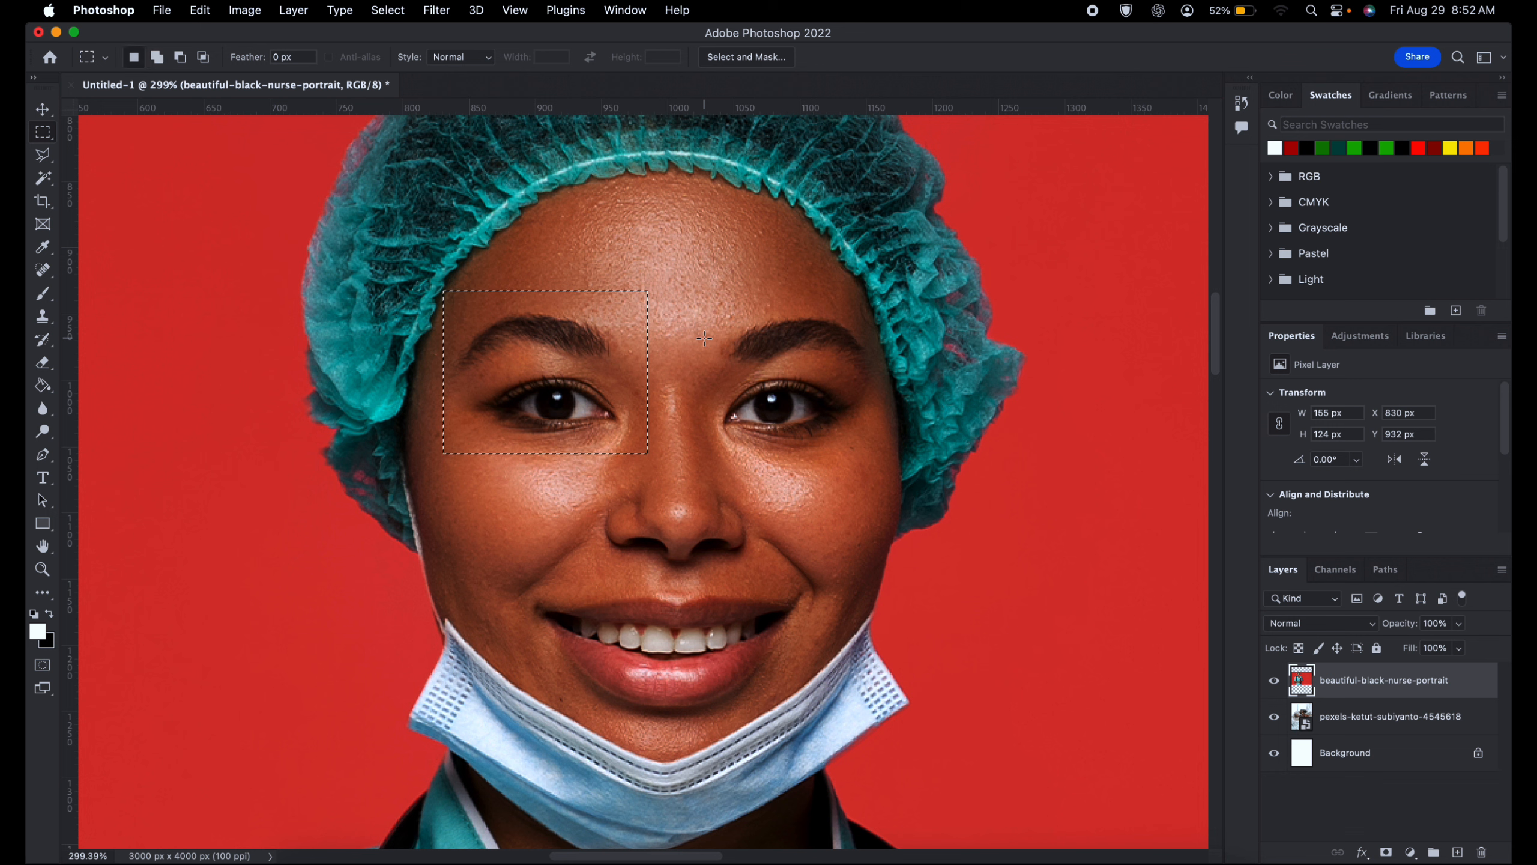
key(shift)
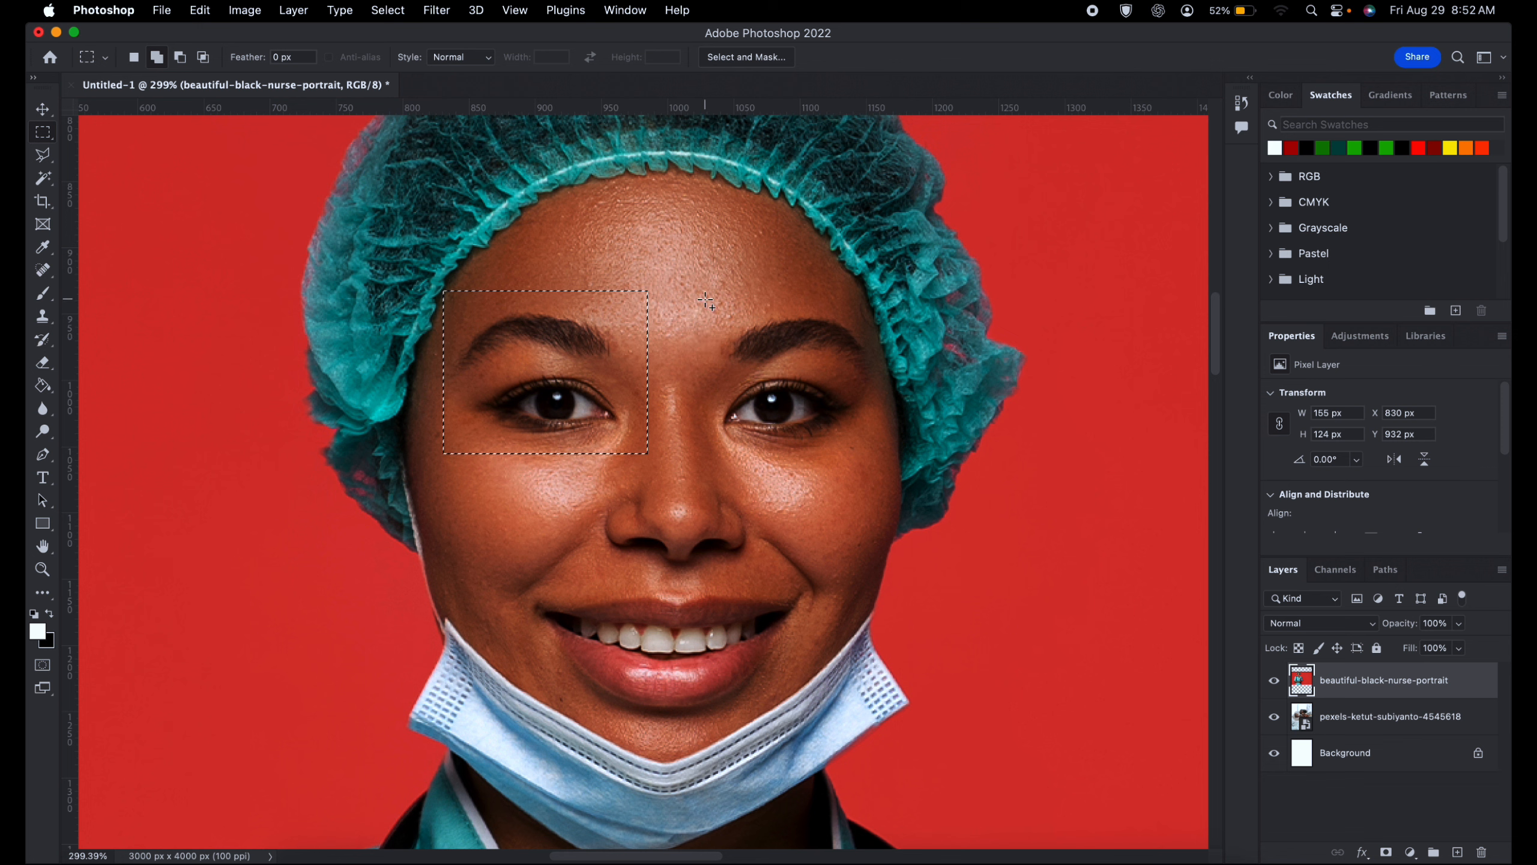
drag(705, 298, 899, 456)
drag(560, 565, 682, 658)
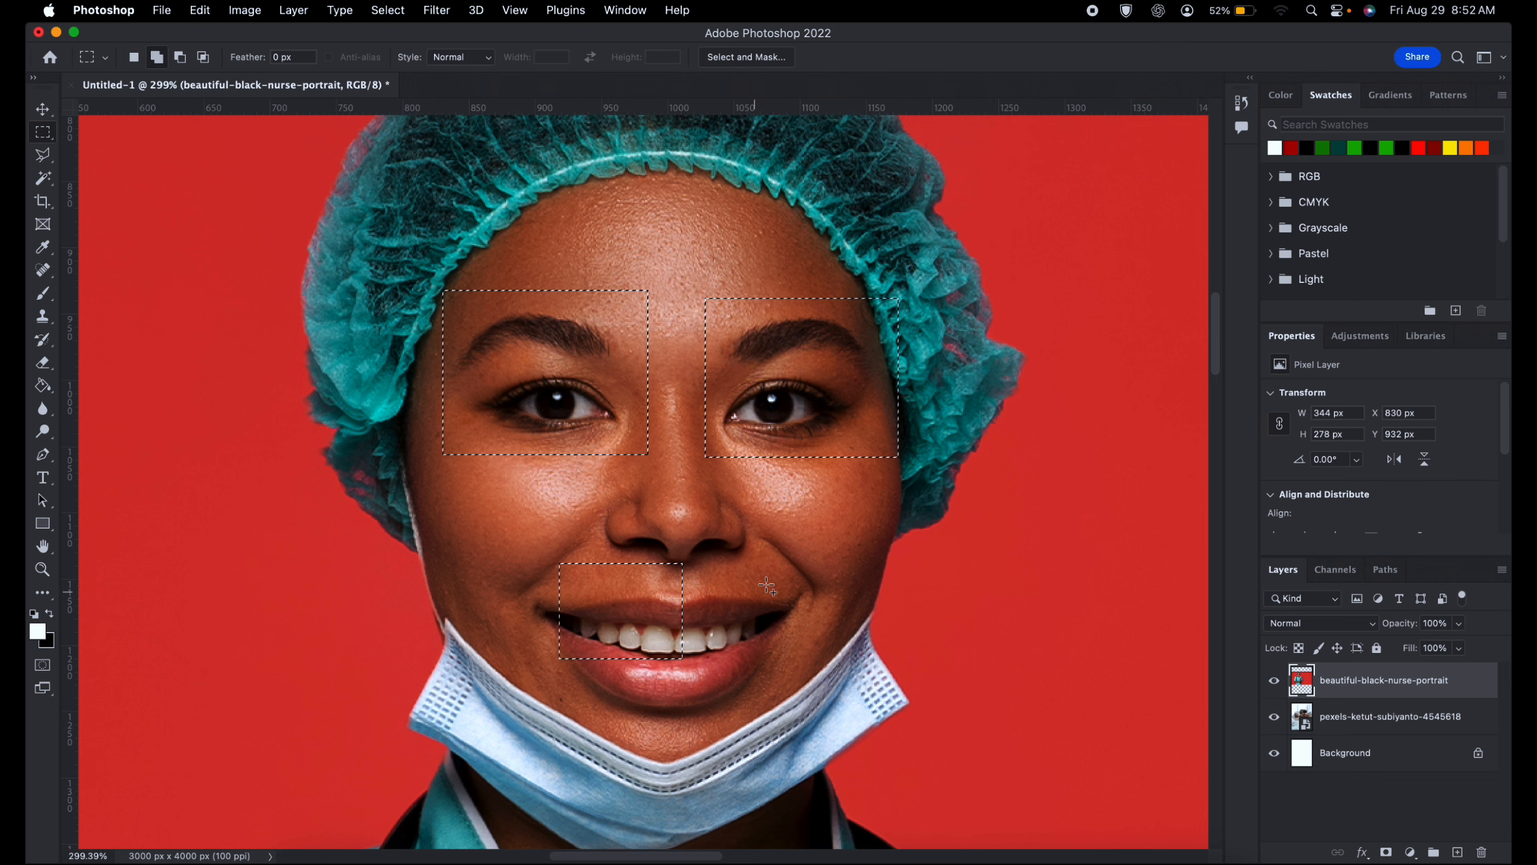
drag(789, 553, 697, 635)
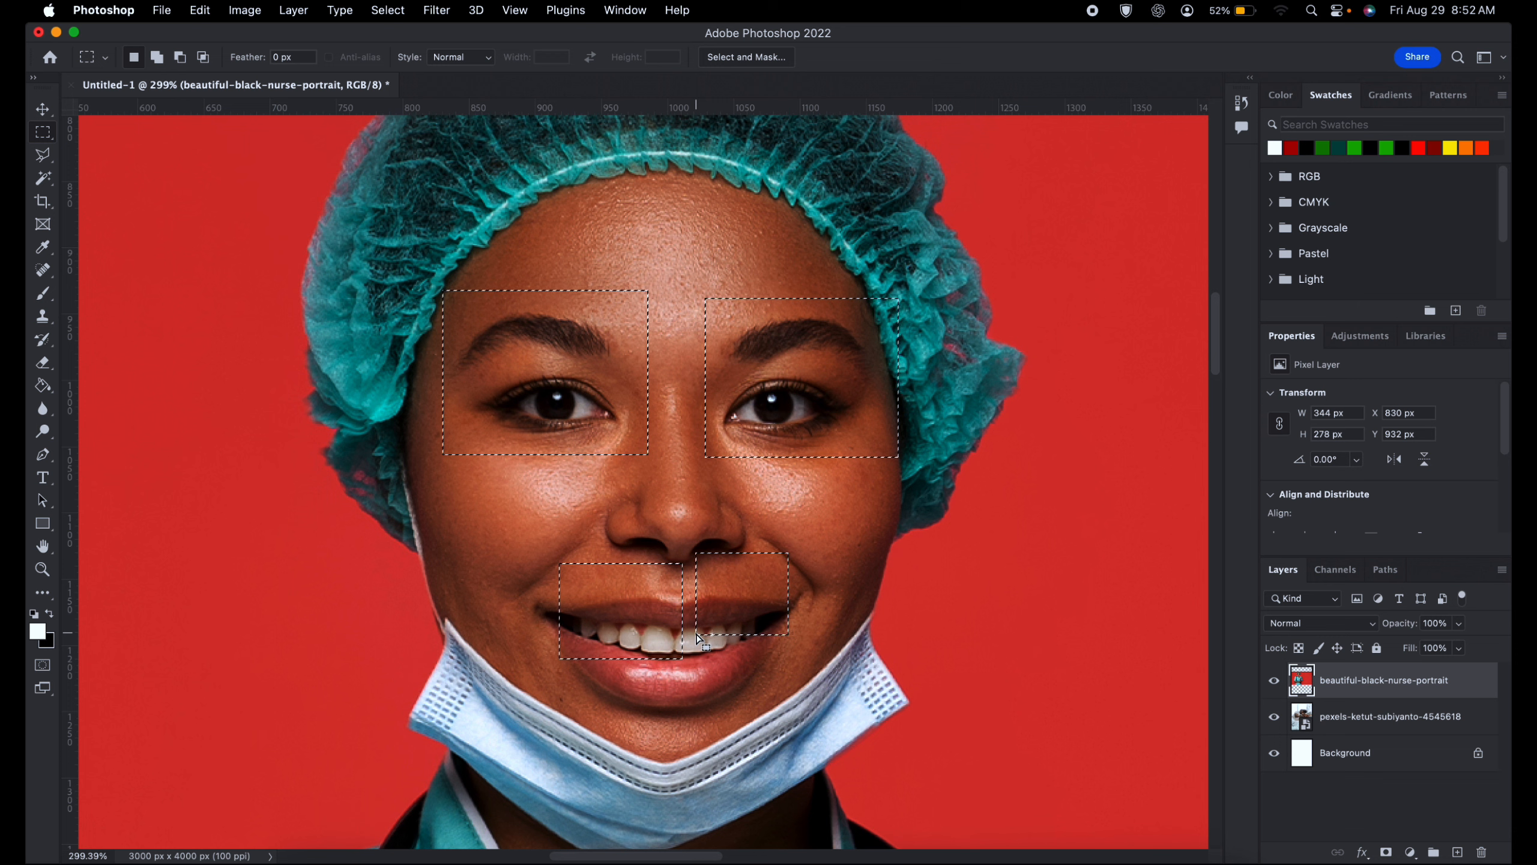
- Subtract the rectangle over the second eye and both mouth rectangles from the selection, keeping only the first eye's marquee
click(180, 61)
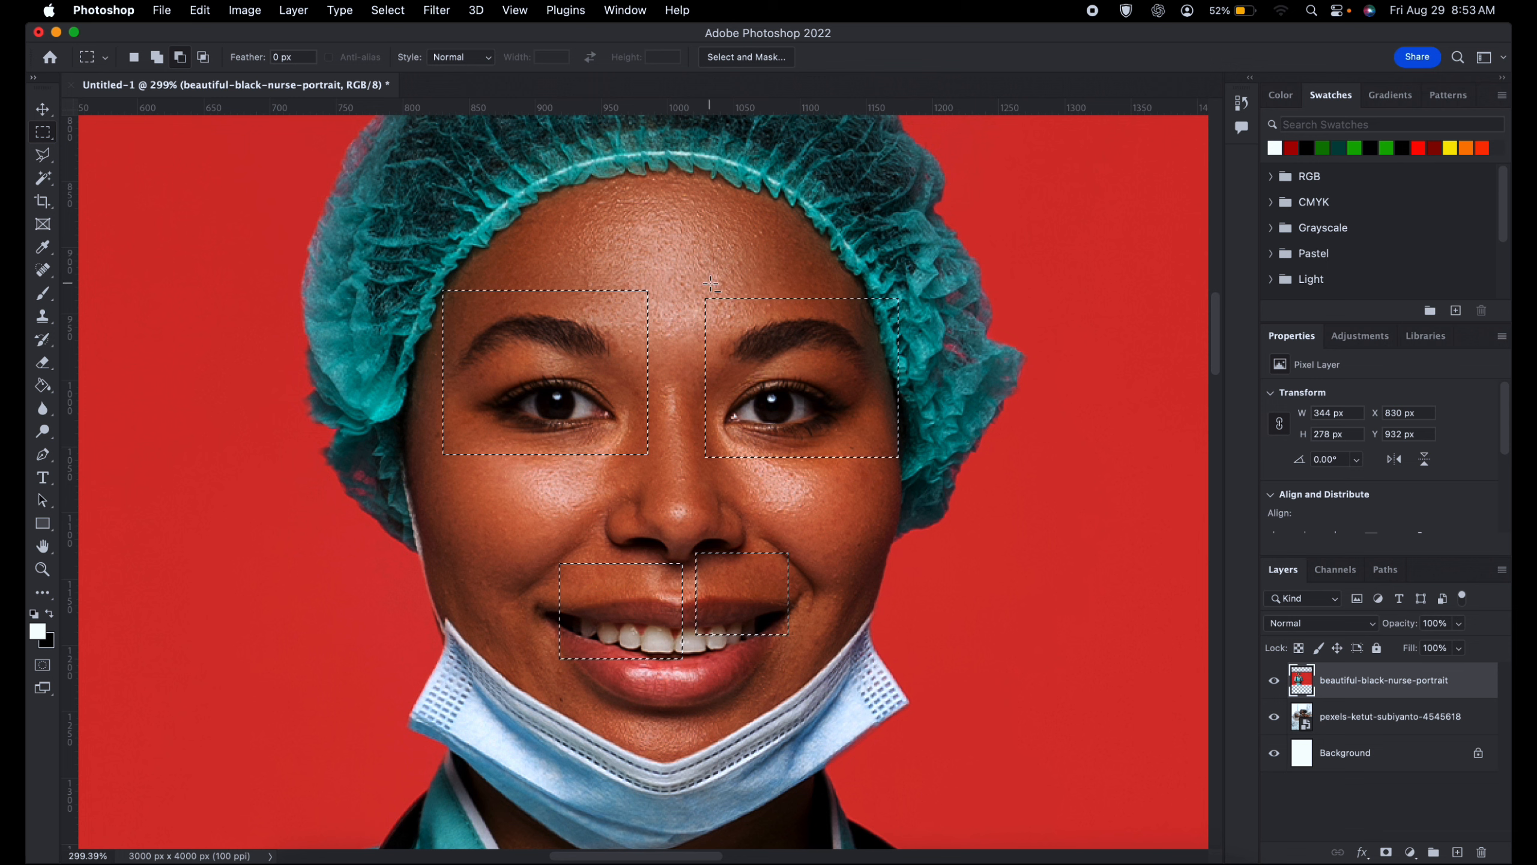
drag(686, 271, 915, 478)
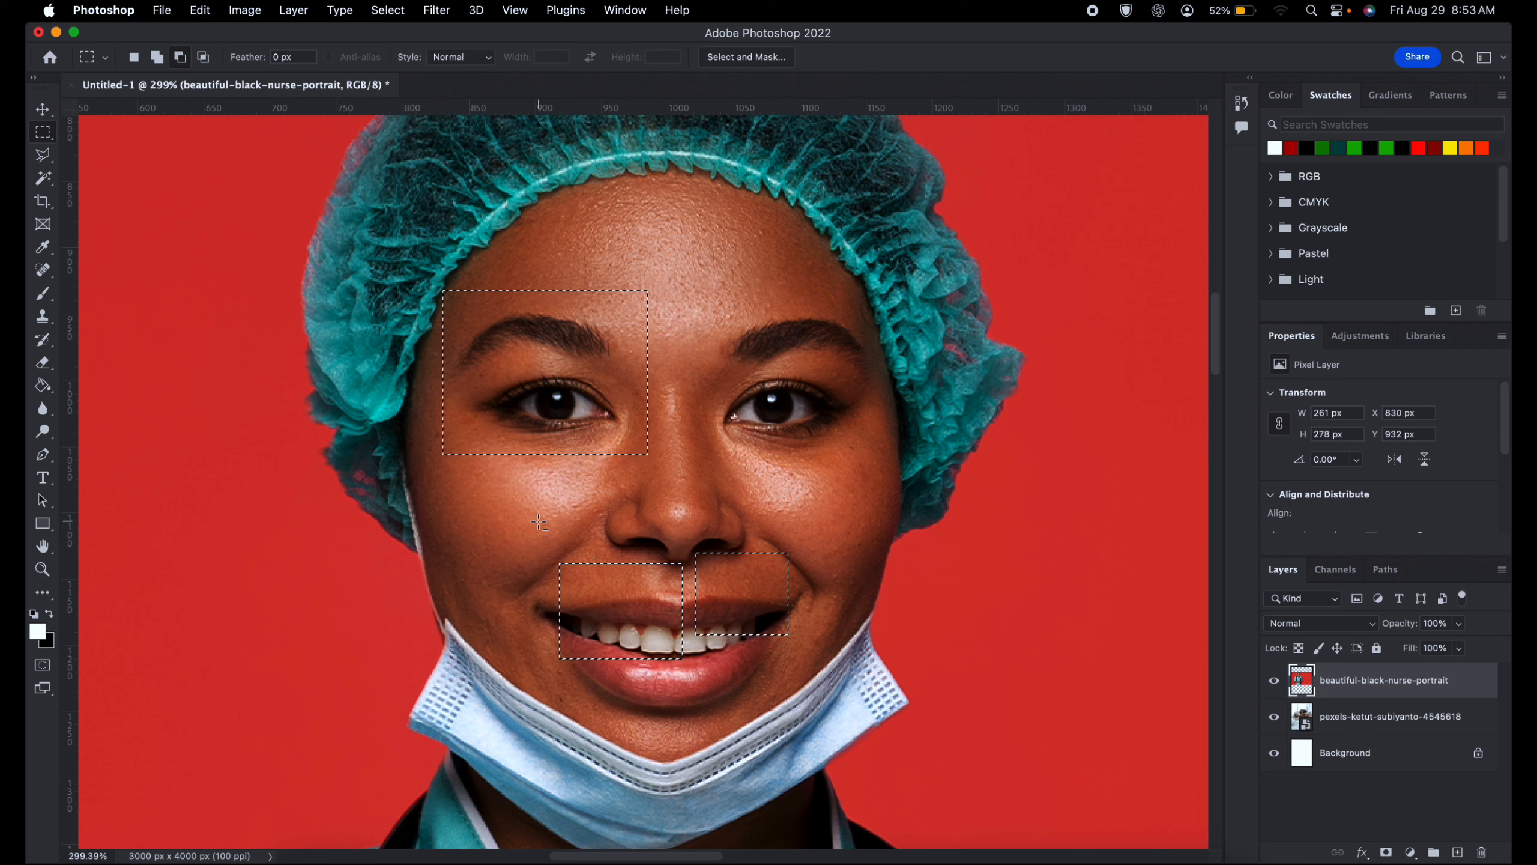
drag(537, 521, 657, 487)
drag(700, 362, 938, 425)
drag(876, 444, 770, 532)
drag(723, 446, 827, 194)
drag(791, 270, 753, 418)
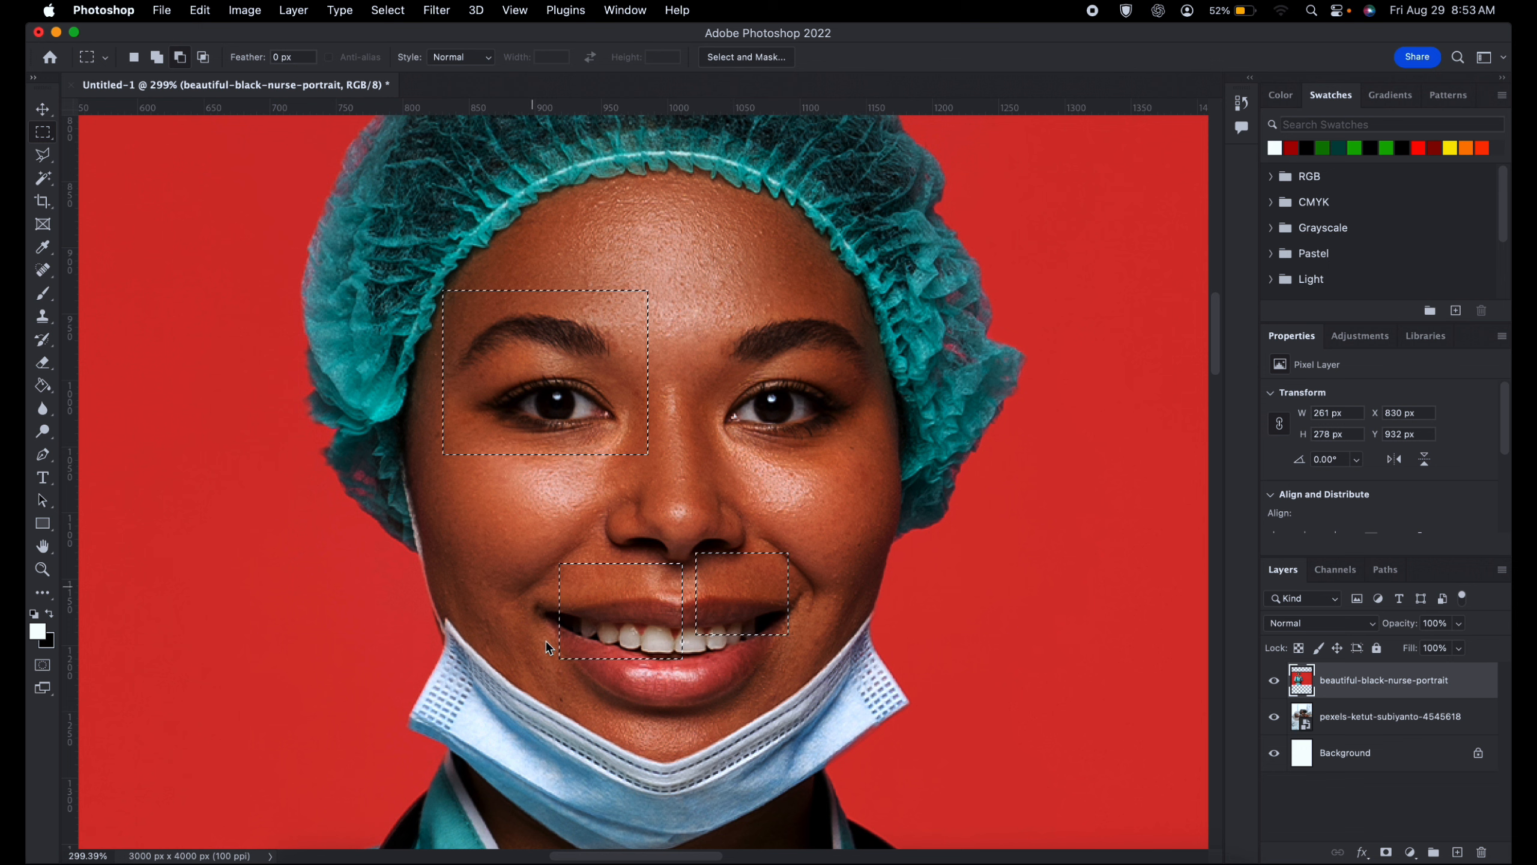
drag(818, 545, 533, 705)
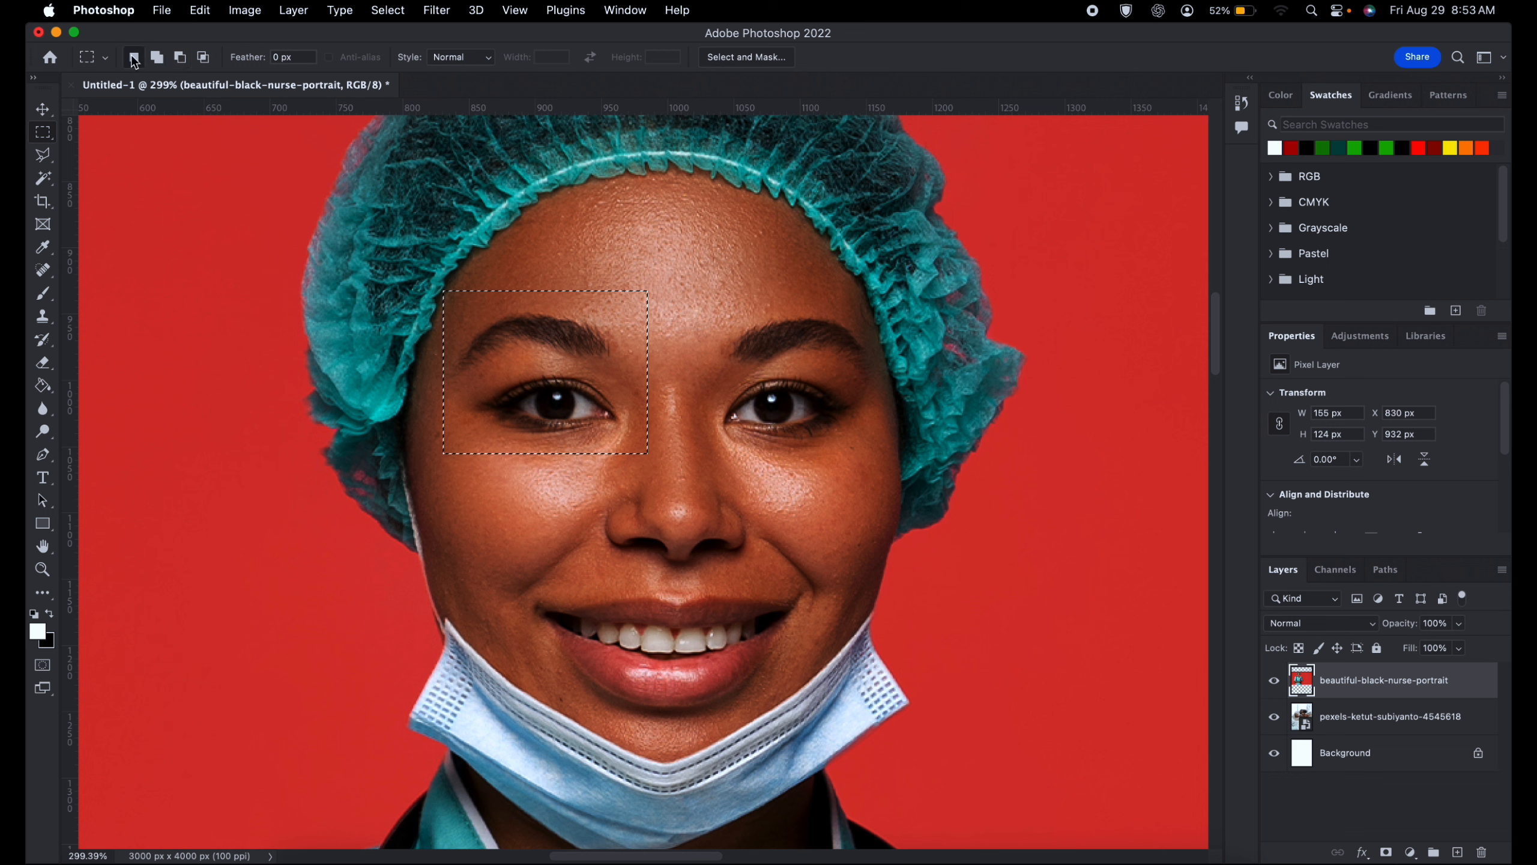
- Cut the upper inner corner out of the eye selection with a subtracting marquee, and clear the selection
key(alt)
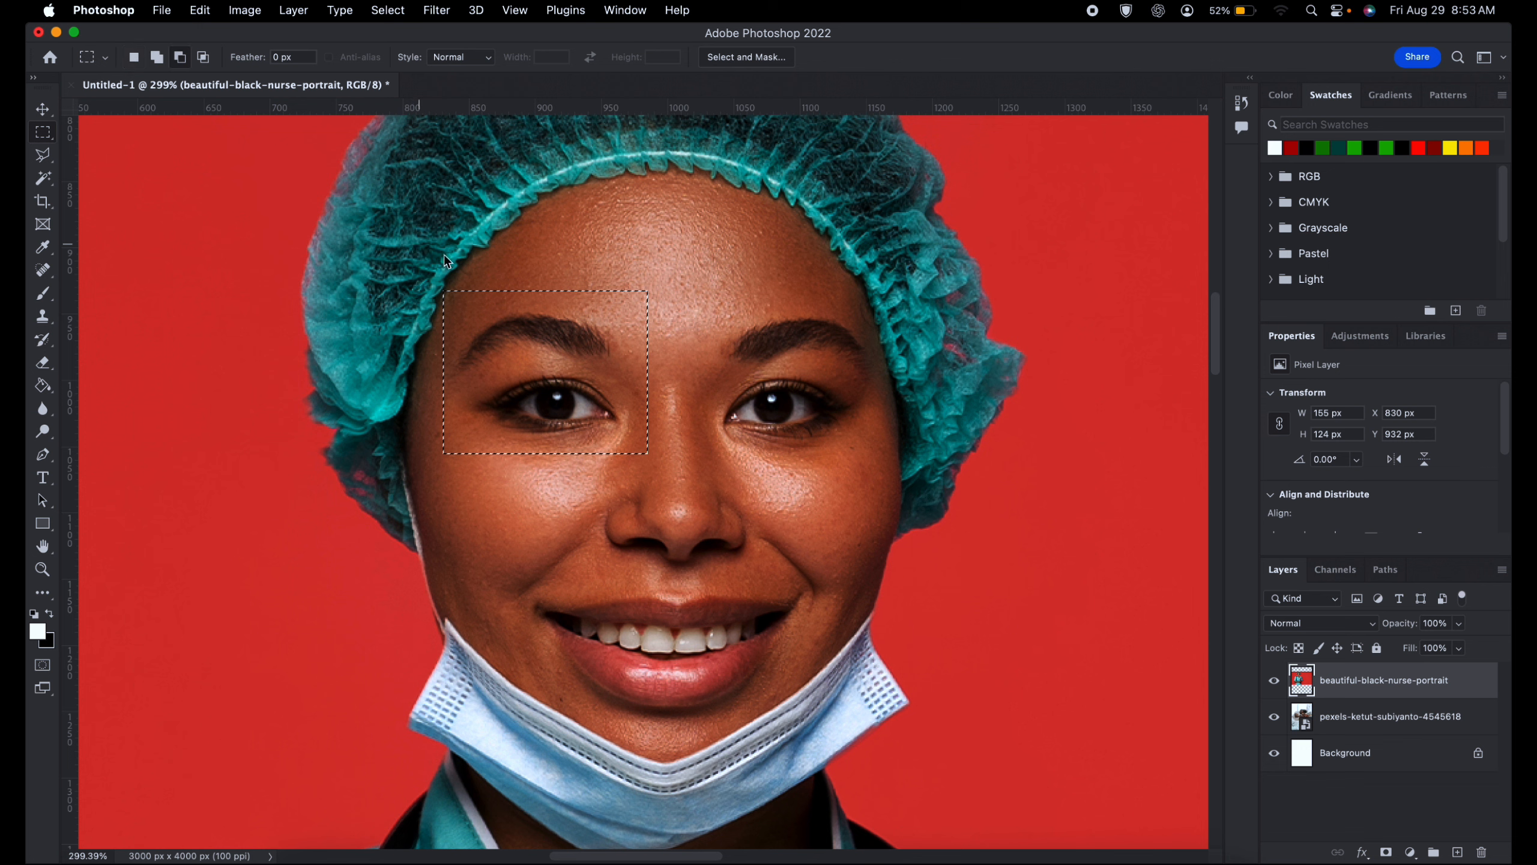
key(alt)
drag(588, 272, 667, 354)
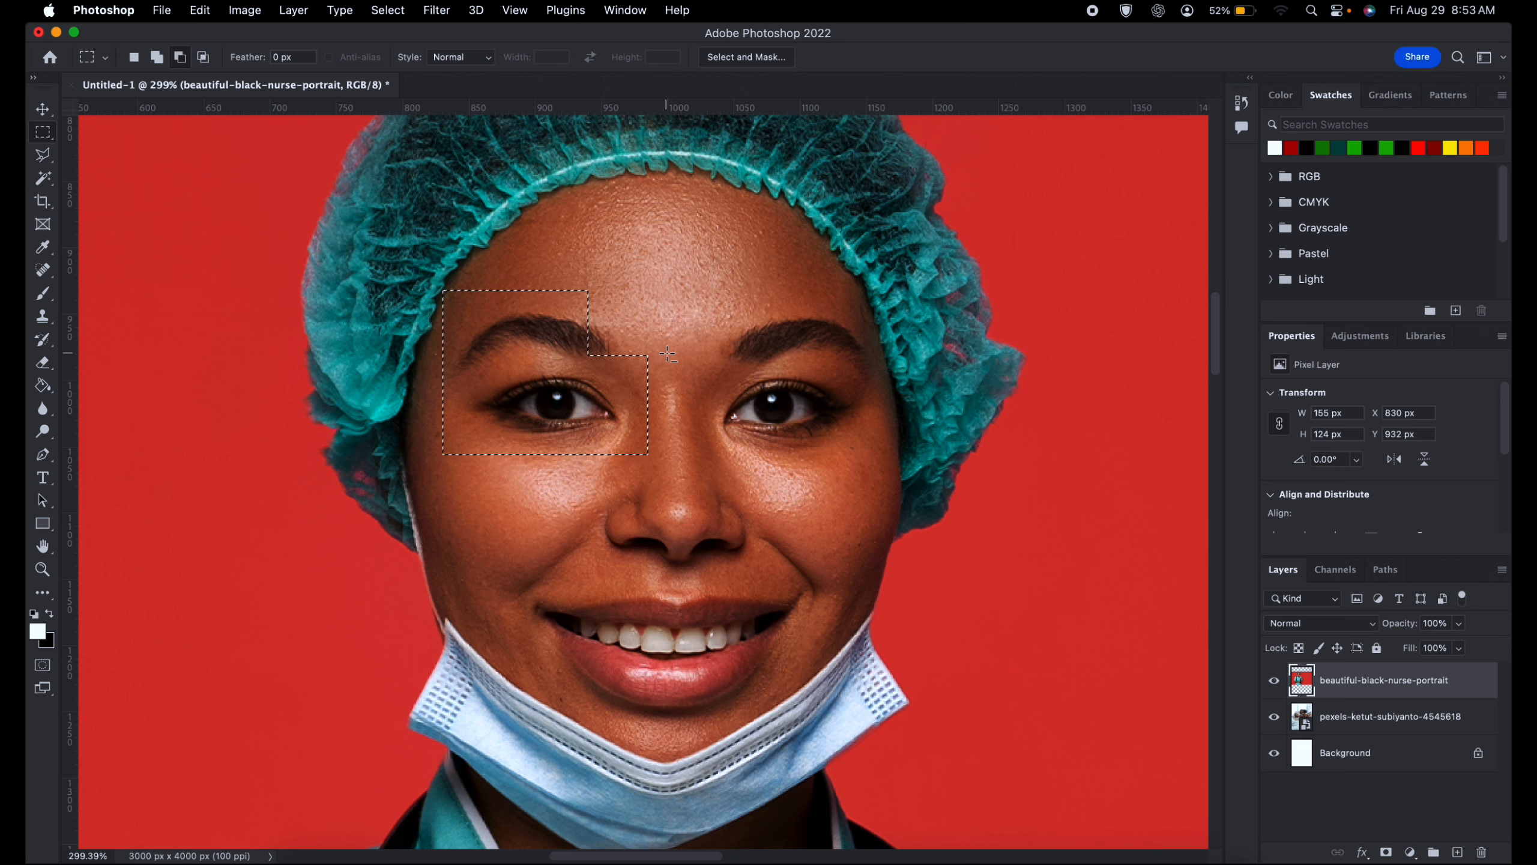
key(alt)
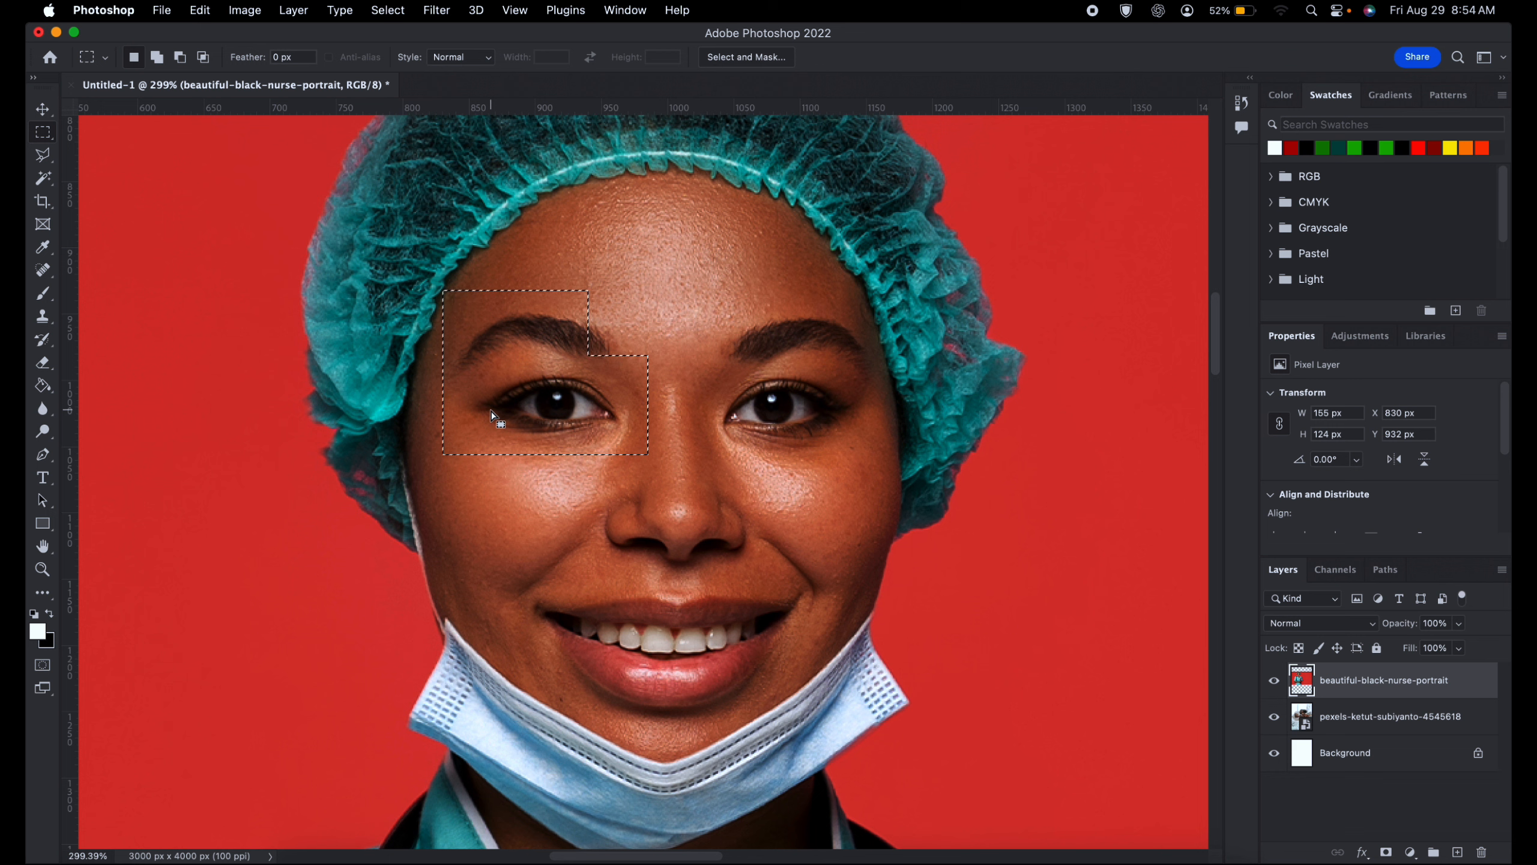
click(234, 149)
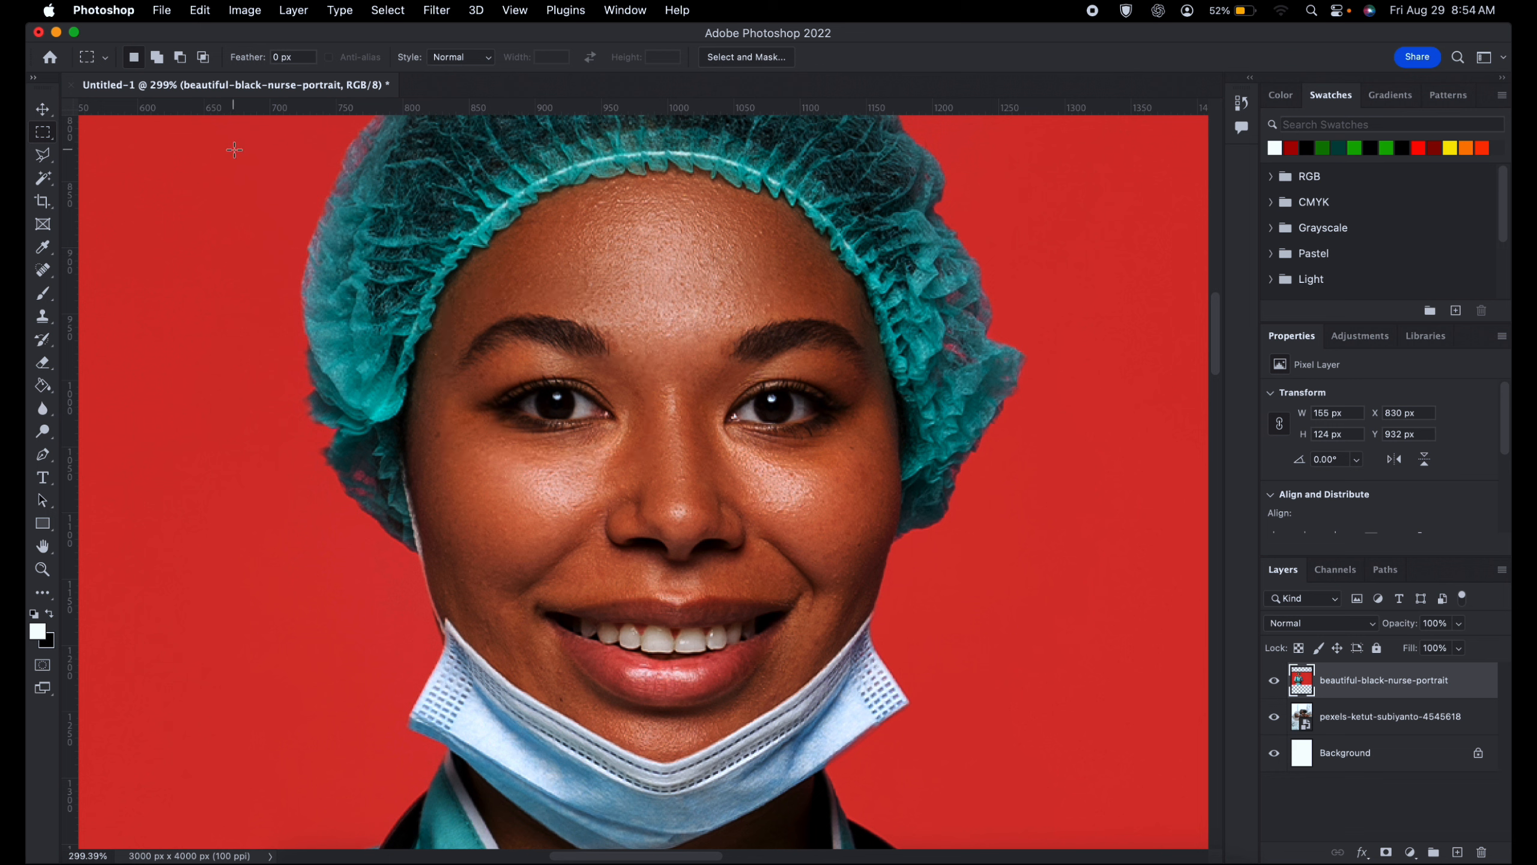
- Draw elliptical marquees of about 174 by 137 px and 179 by 110 px around each eye in turn, and test deleting the second with an undo
click(45, 137)
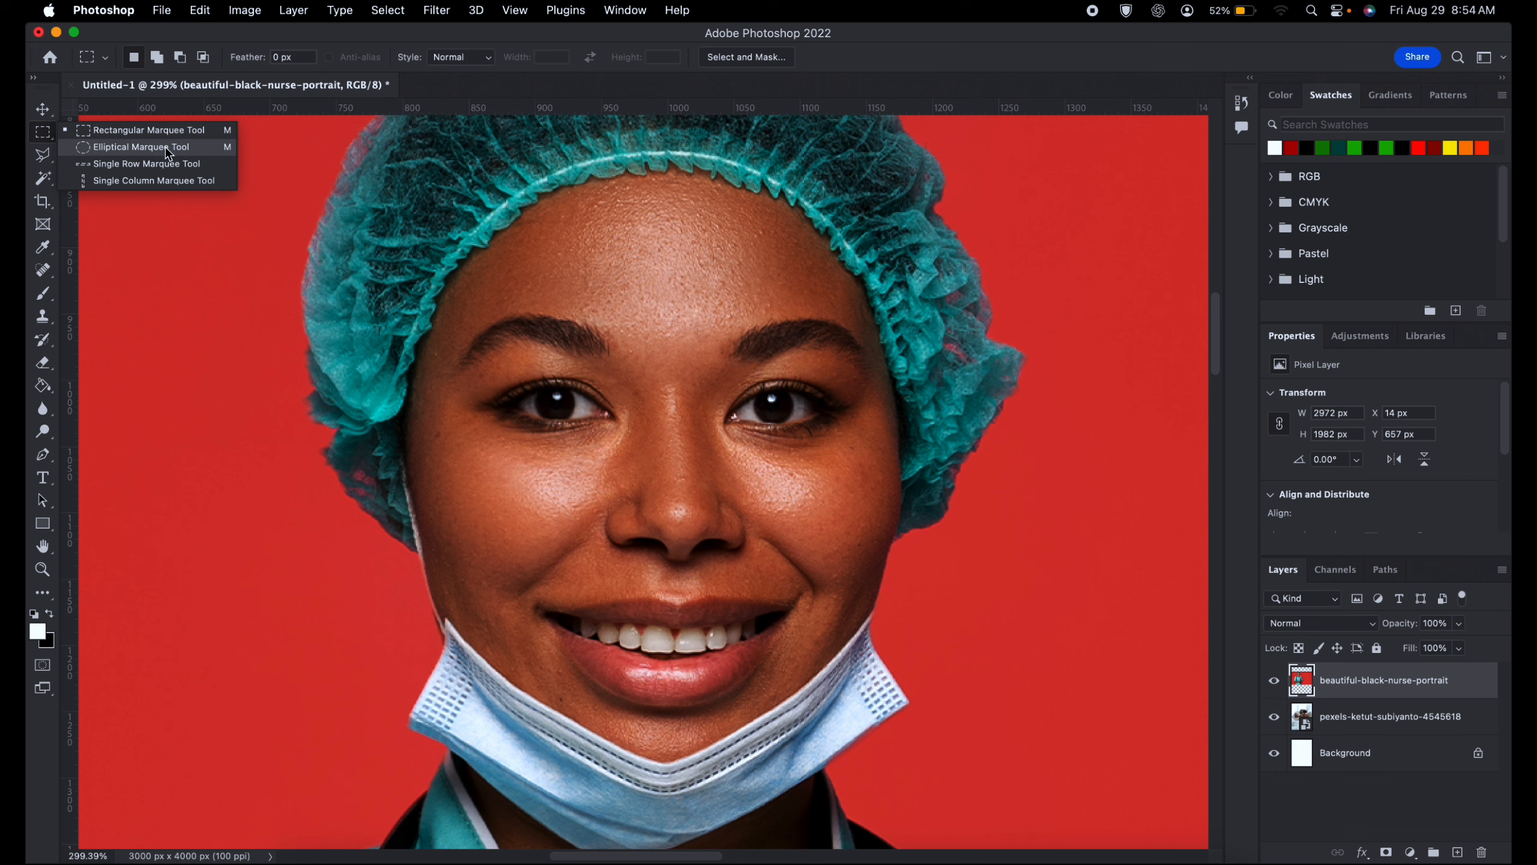
click(168, 148)
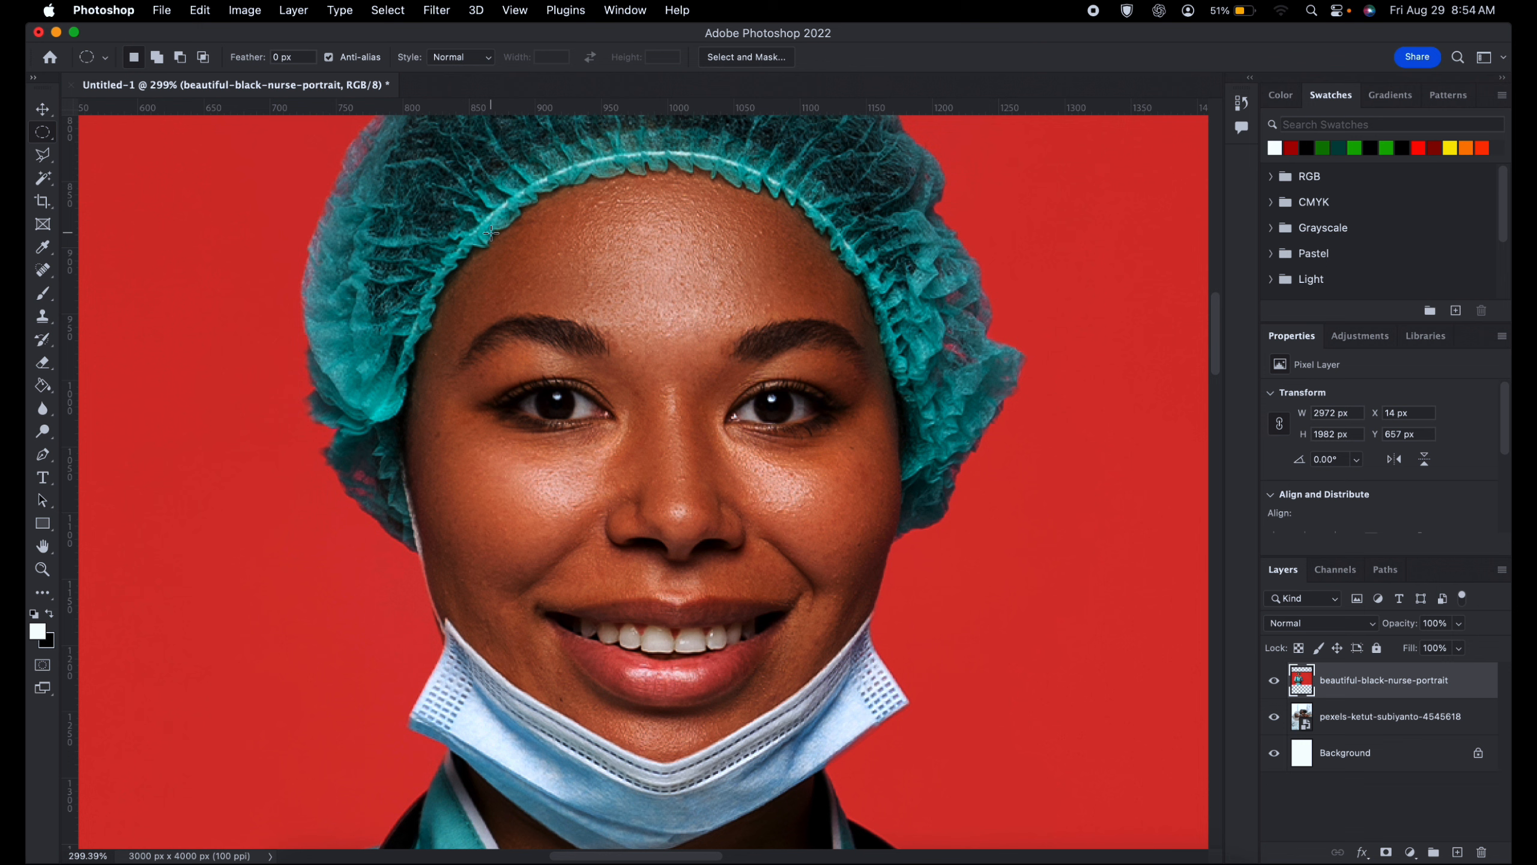
drag(451, 295, 643, 481)
drag(441, 294, 673, 476)
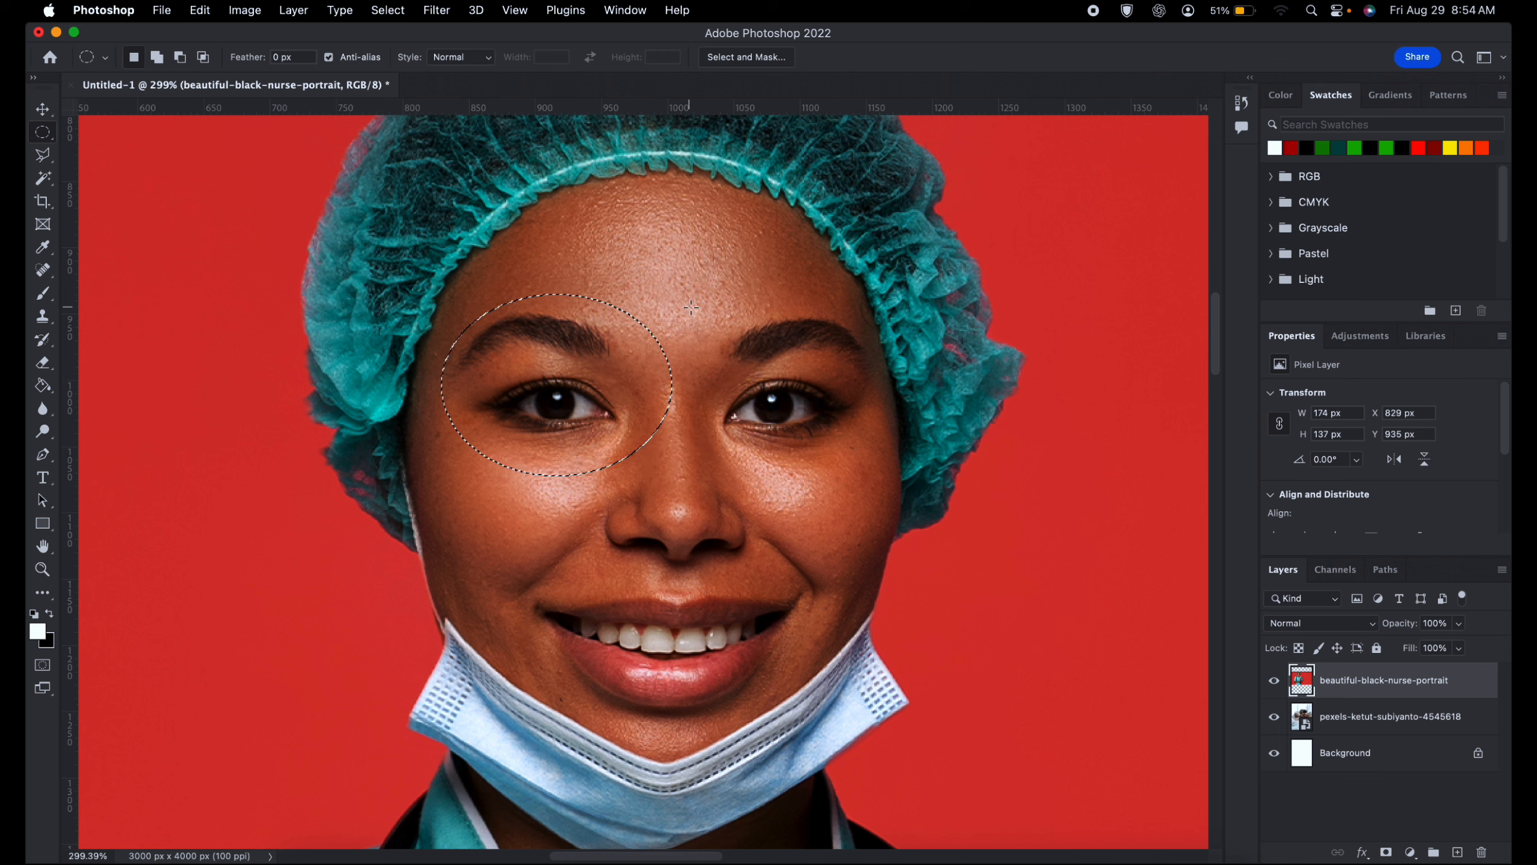
drag(691, 307, 927, 452)
key(Delete)
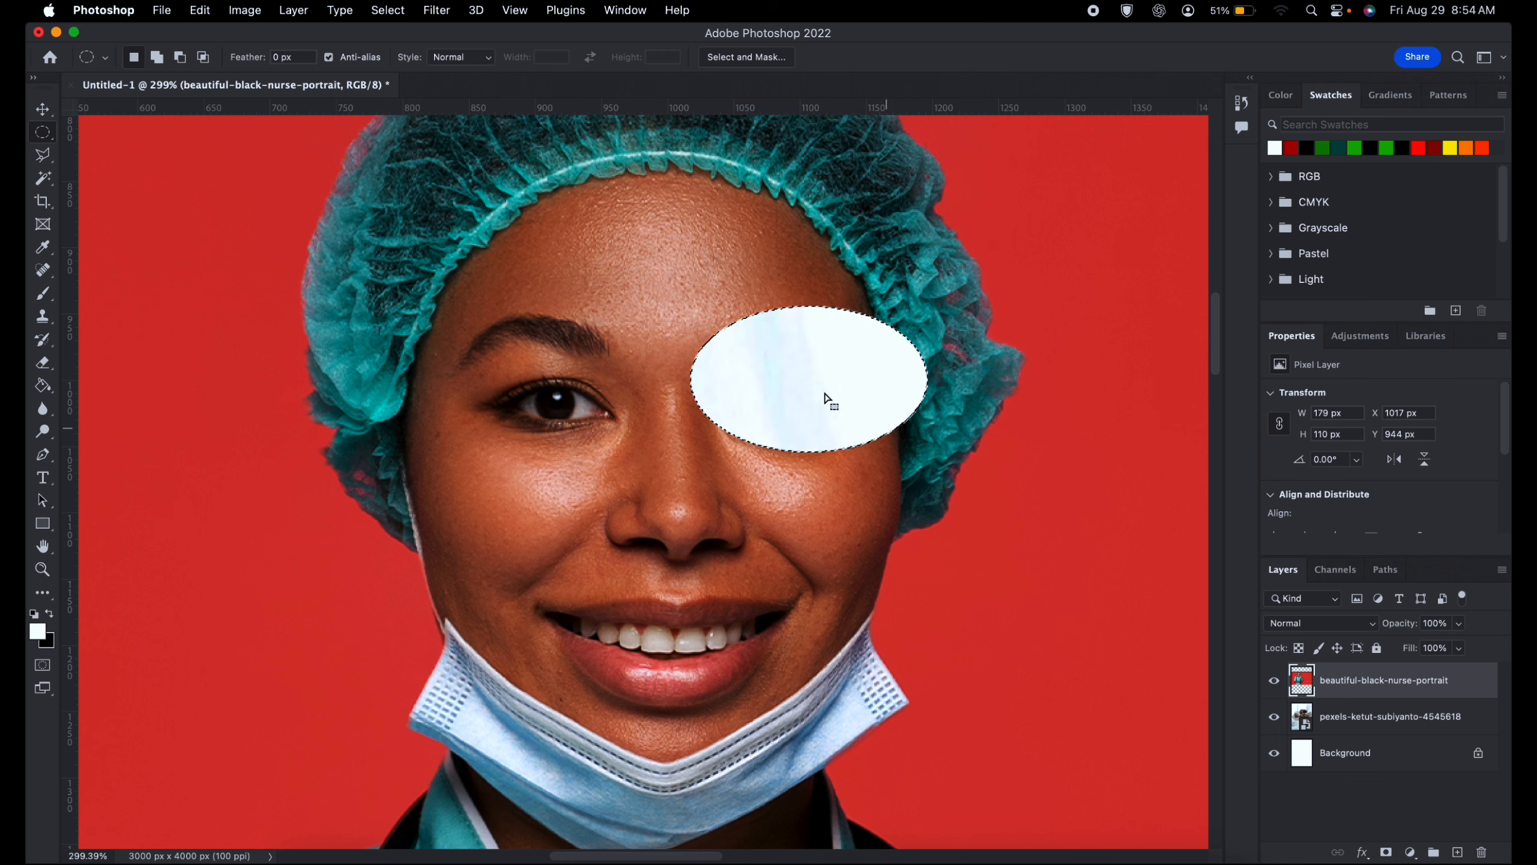
key(super+z)
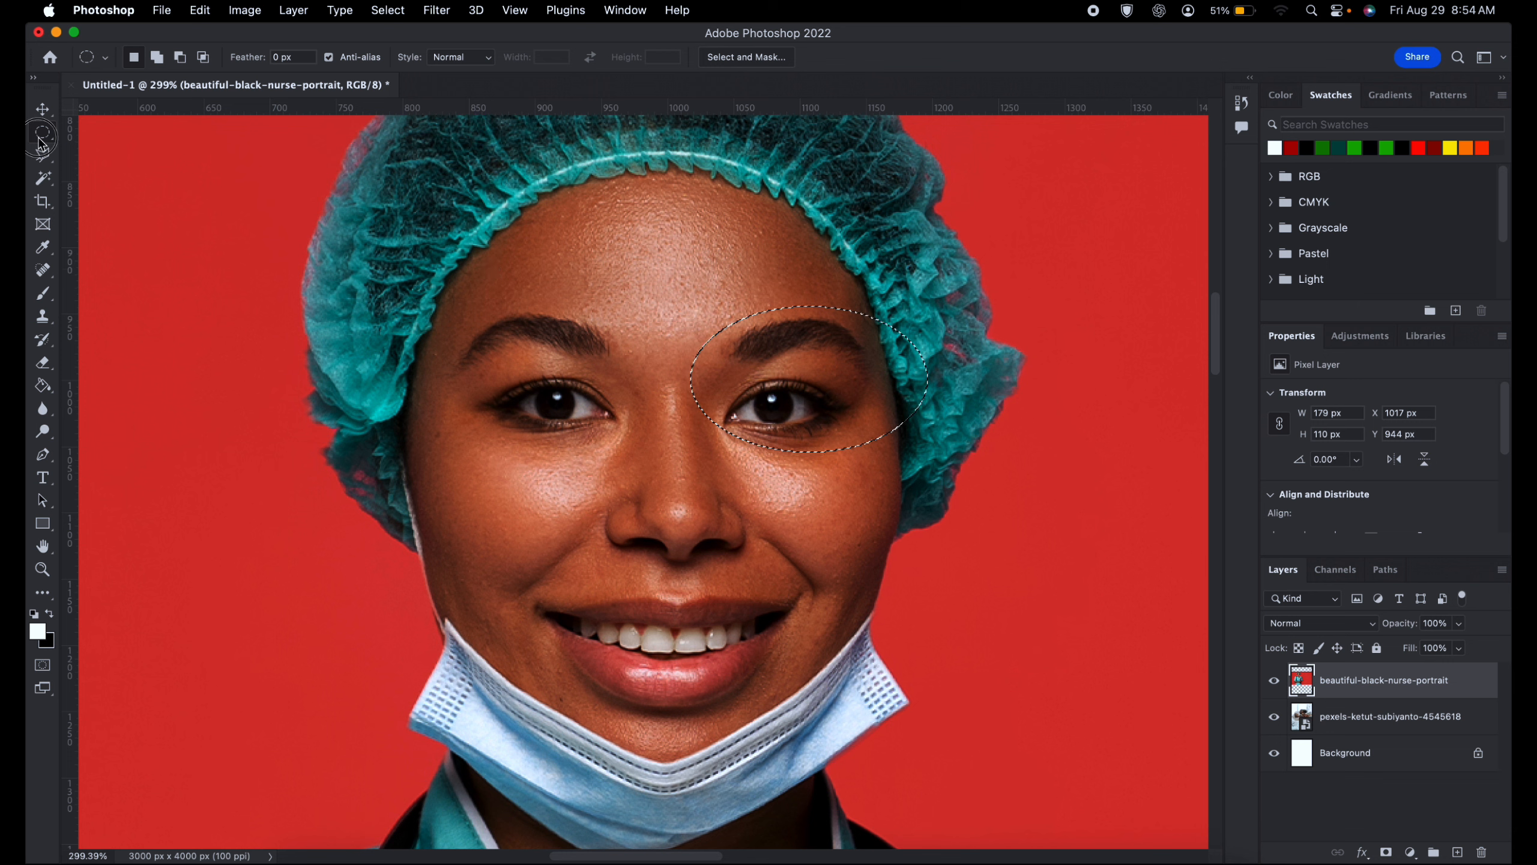
- Select single pixel rows at several heights across the face, ending with one through the eyes at Y 1013 px
right_click(42, 132)
click(145, 161)
click(477, 286)
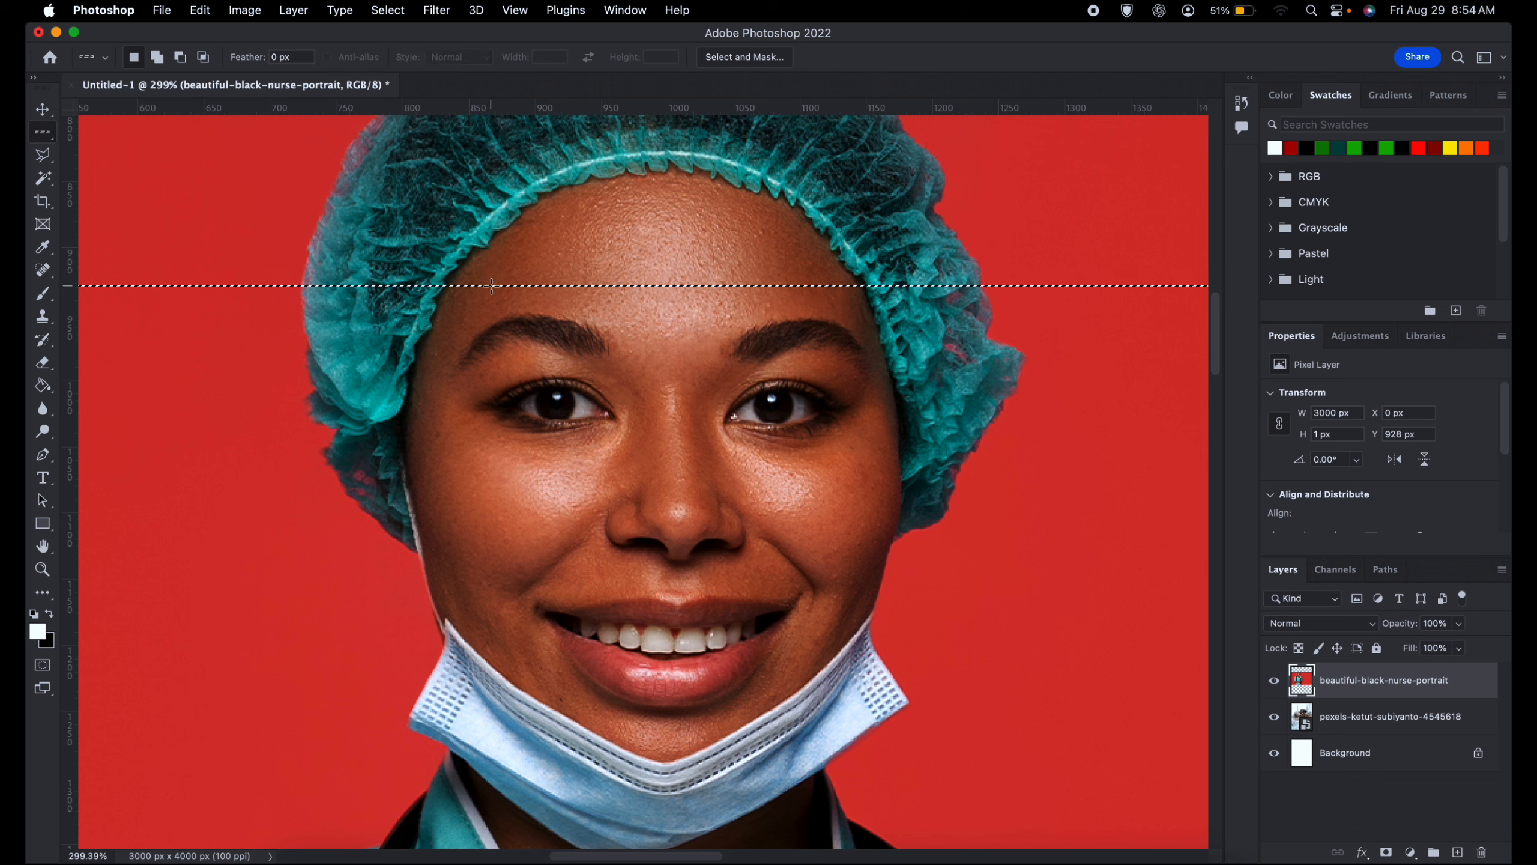
click(511, 336)
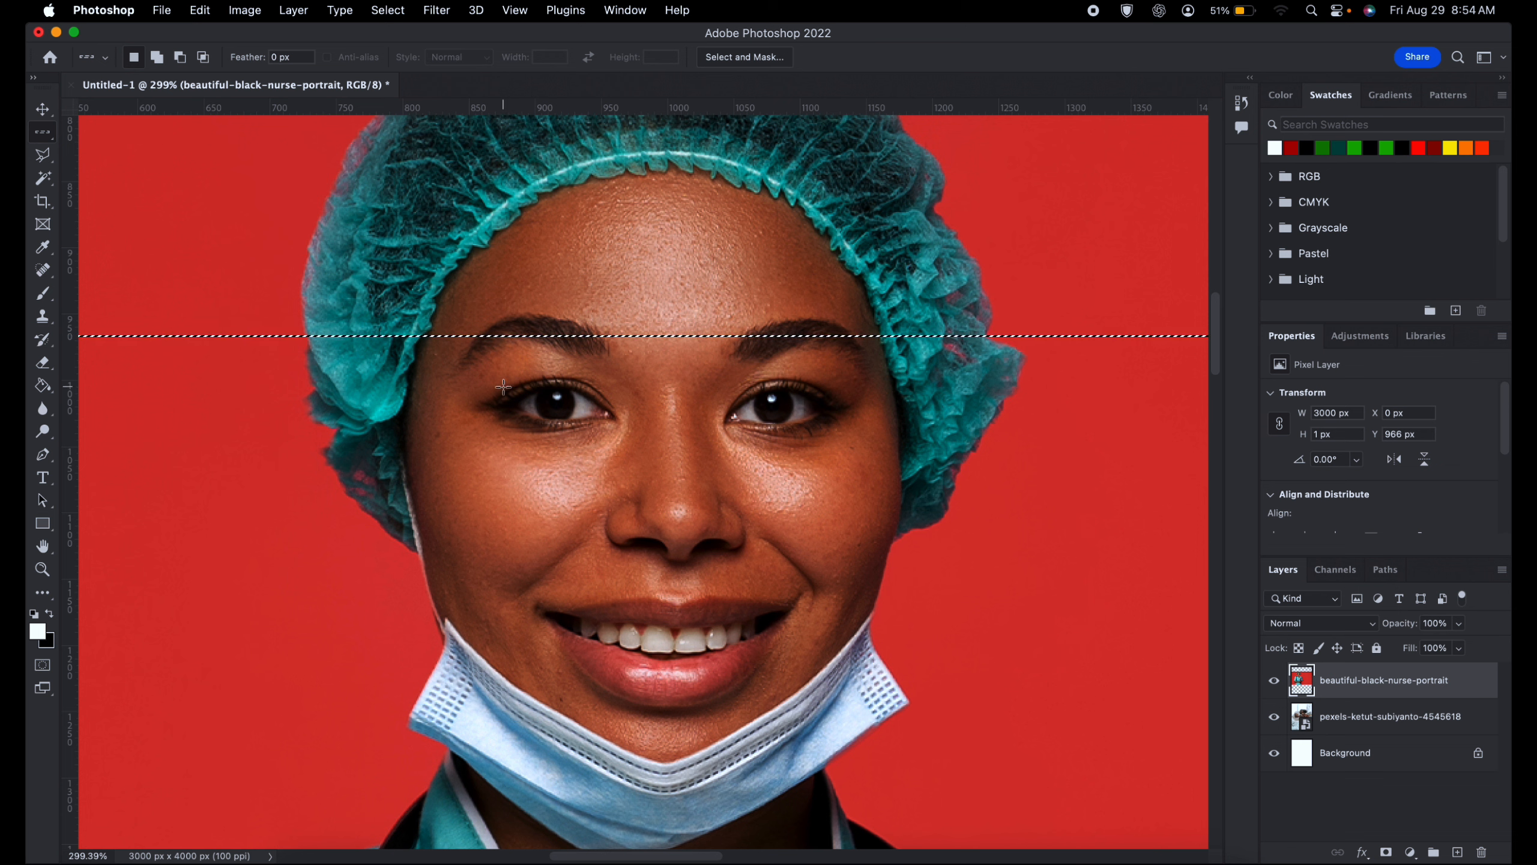
click(508, 390)
click(518, 438)
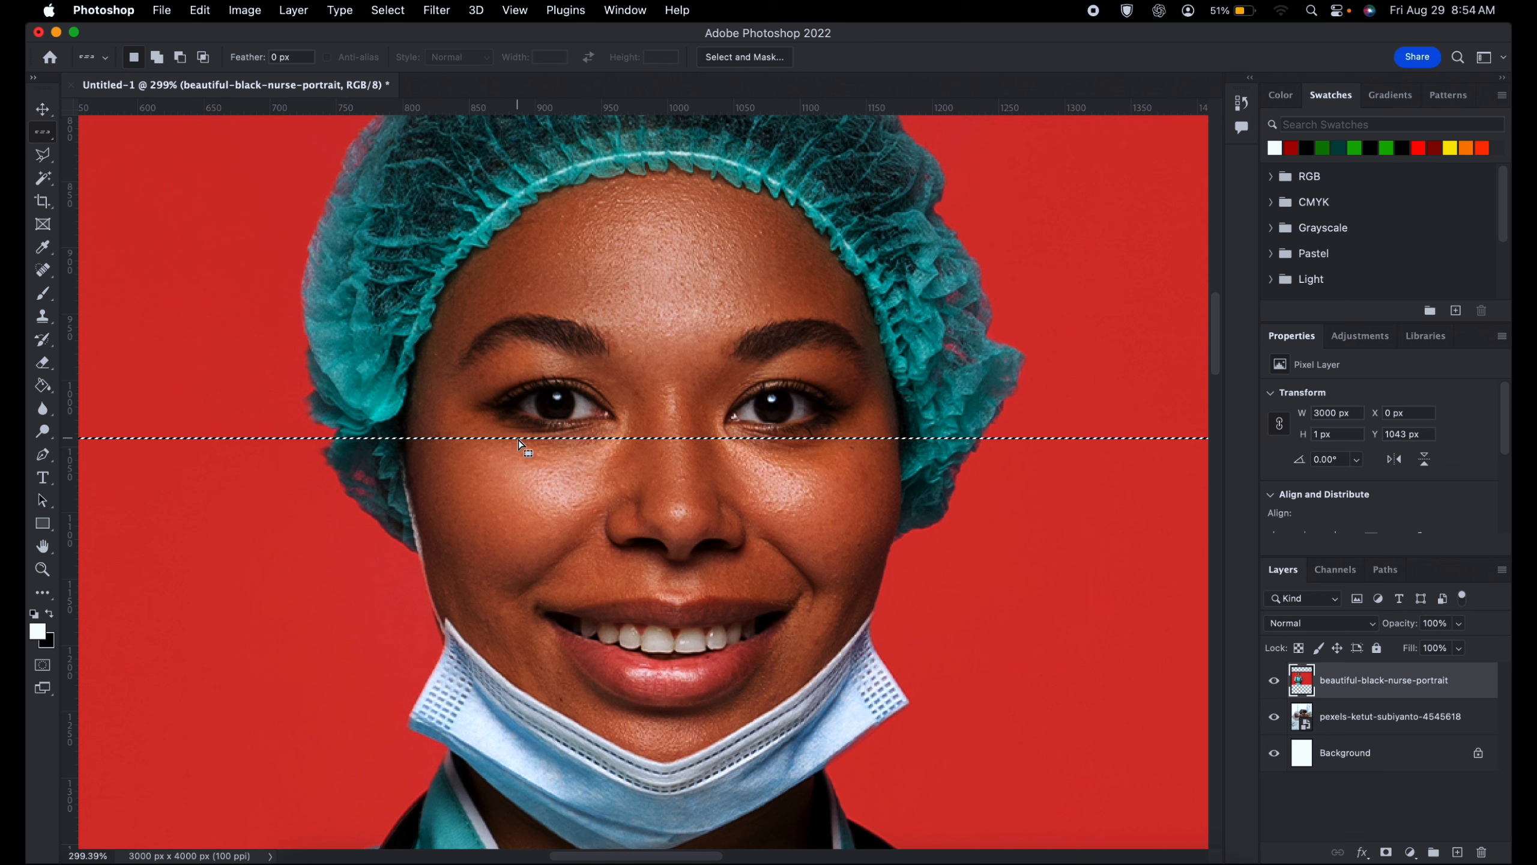
click(537, 399)
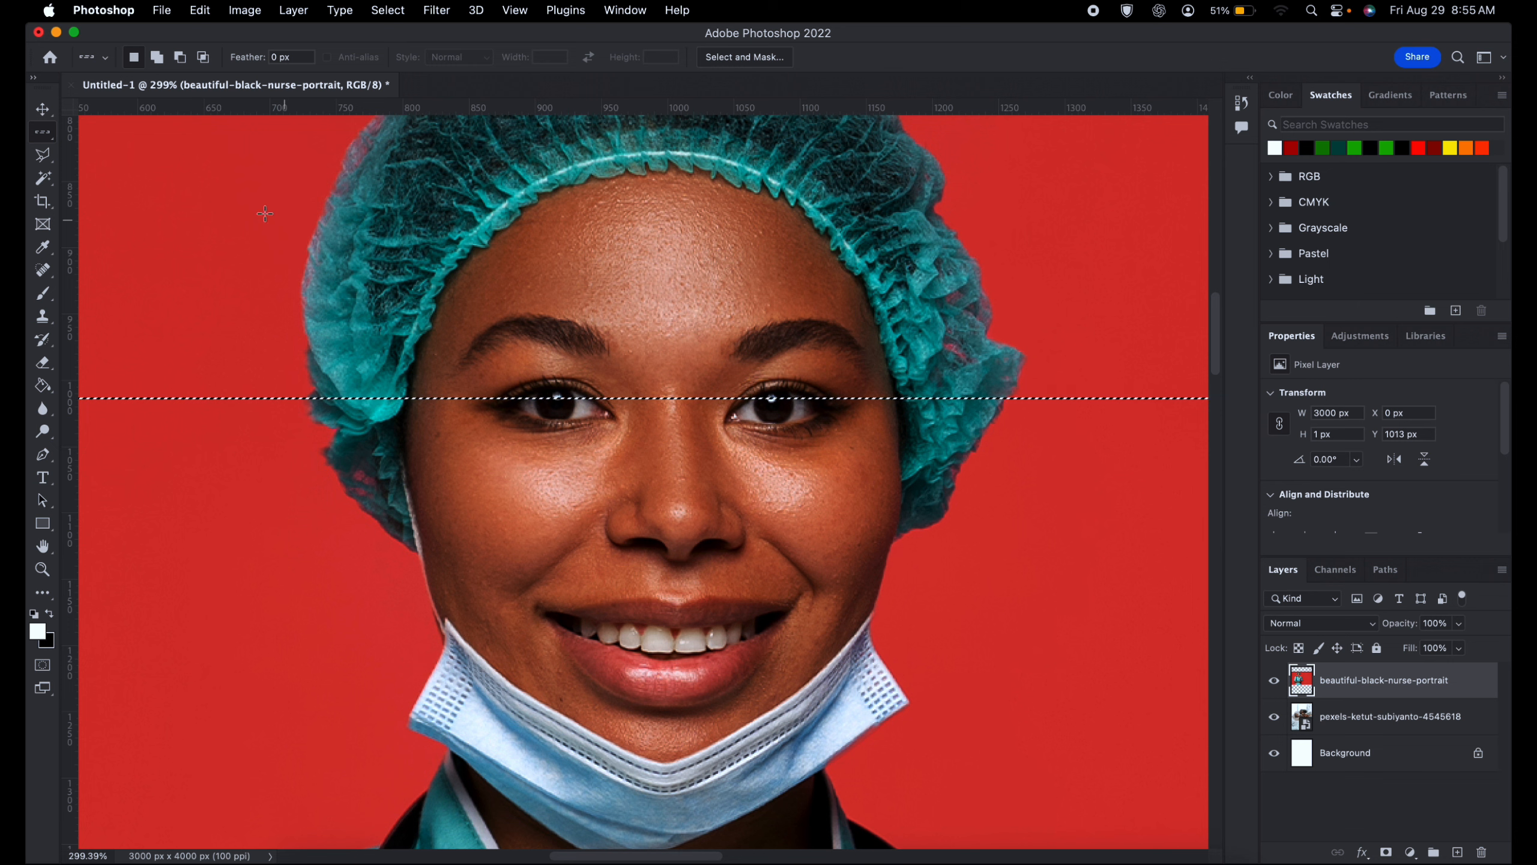
- Replace the row with a single-column marquee running down through the eye at X 890 px
right_click(42, 131)
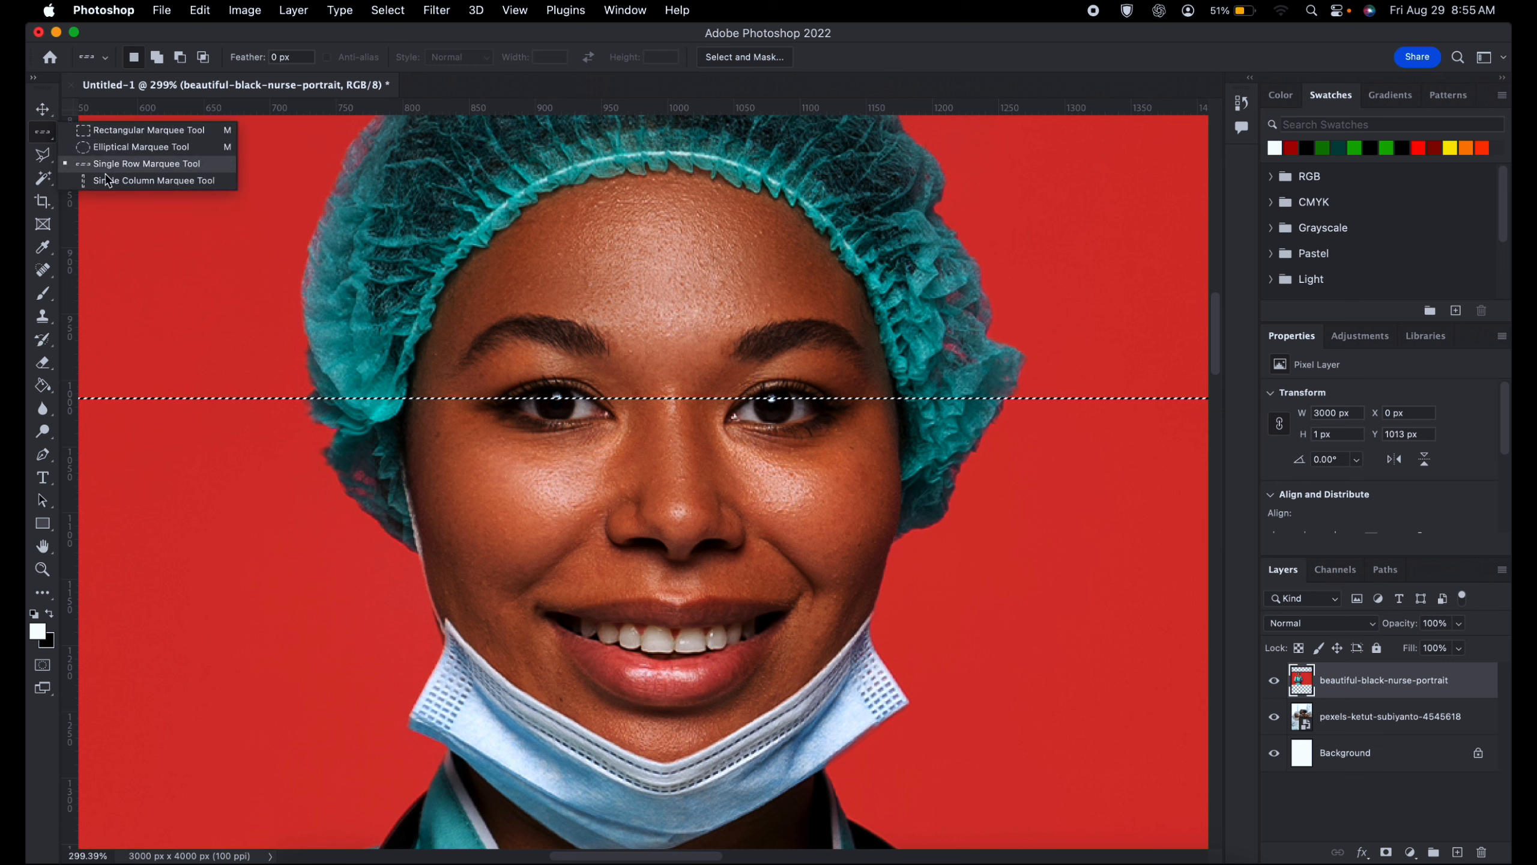
click(156, 189)
click(524, 249)
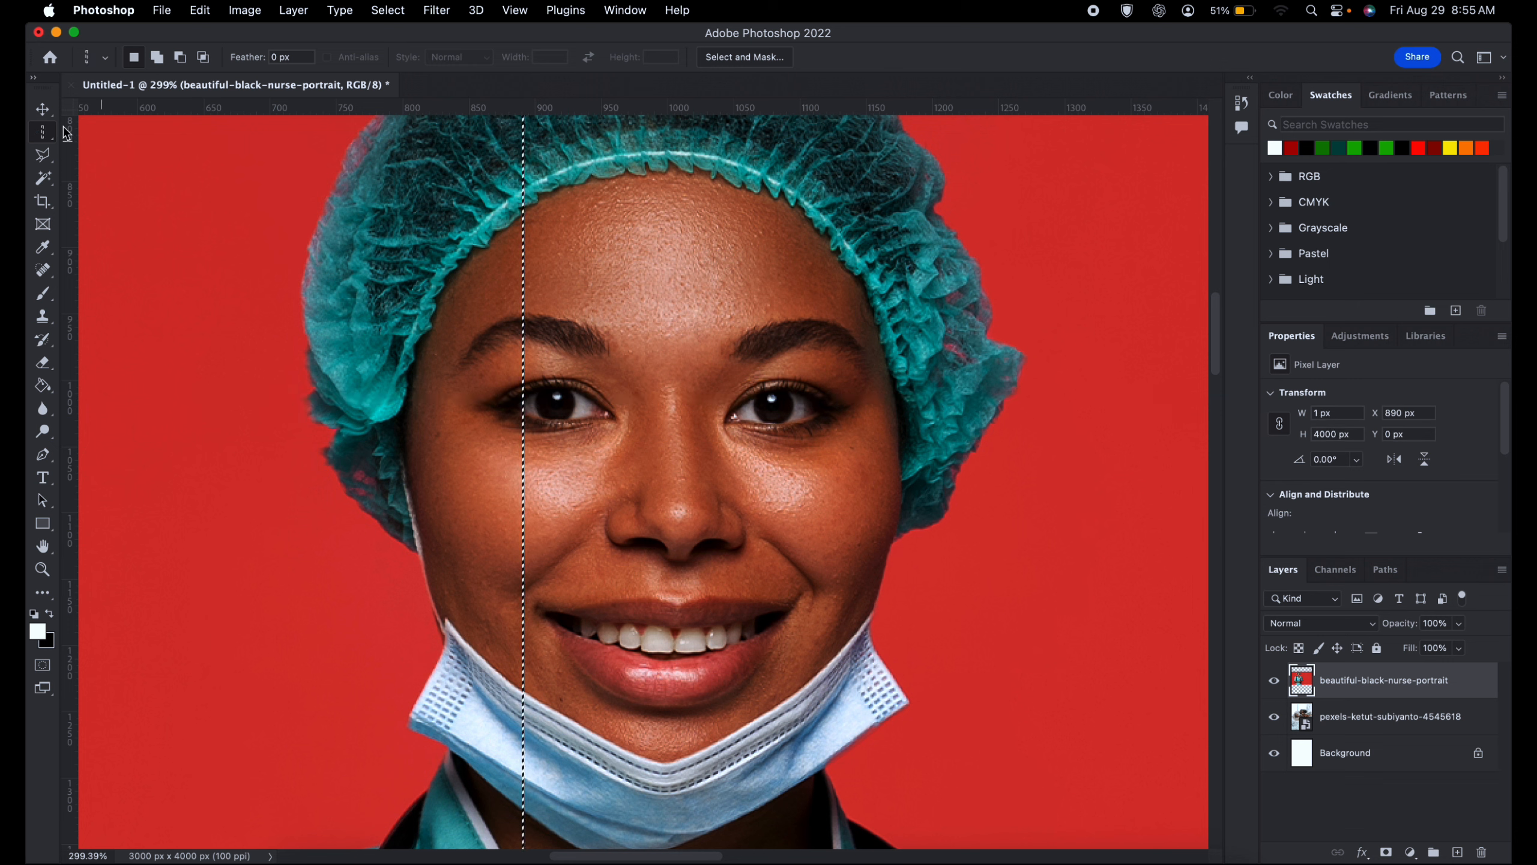
- Switch back to the Rectangular Marquee tool and clear the column selection
right_click(43, 131)
click(145, 149)
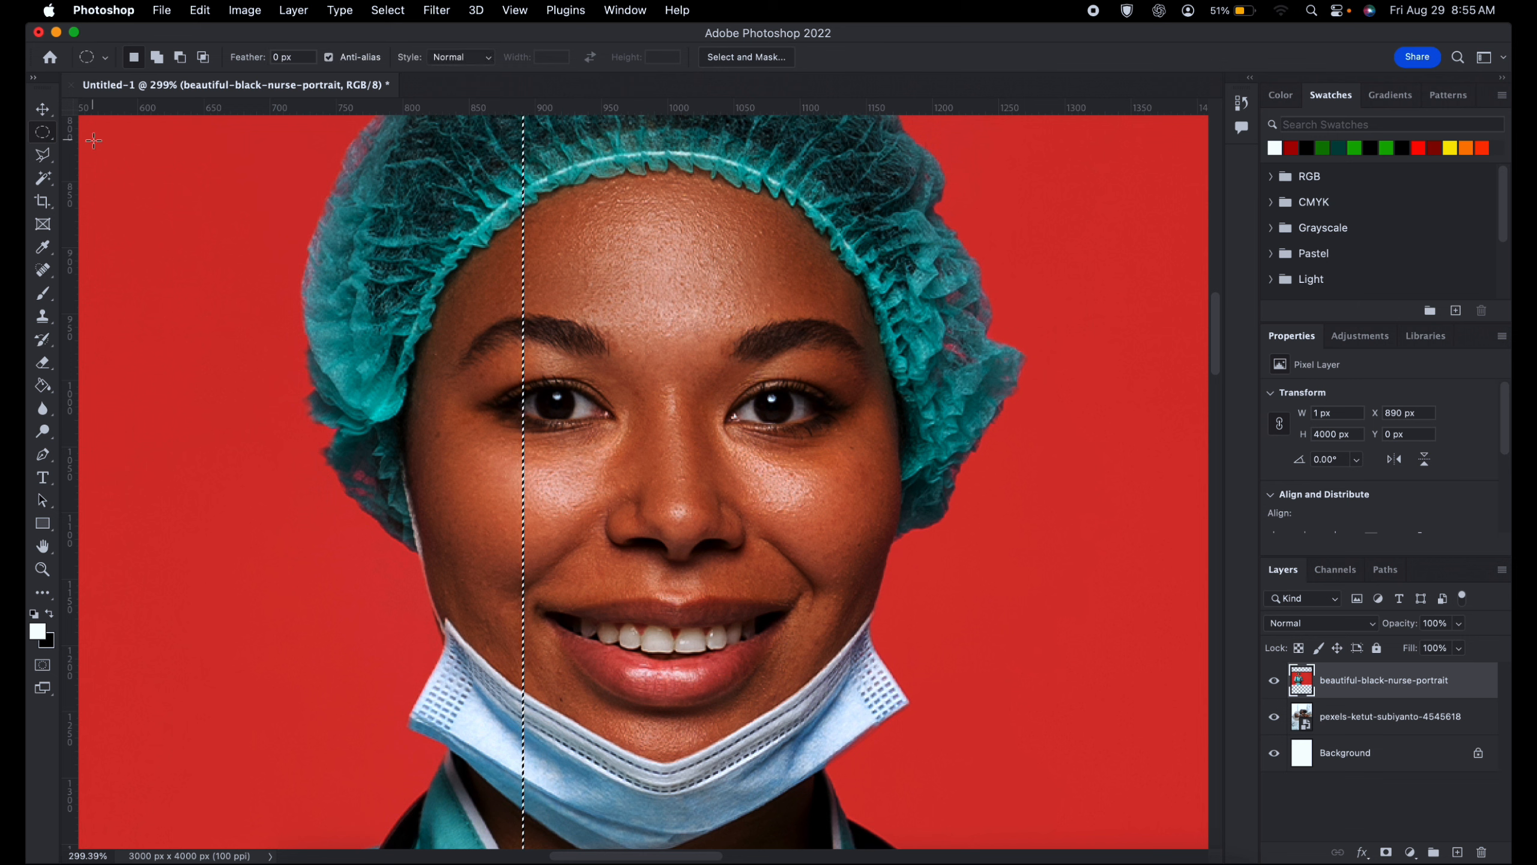
right_click(44, 133)
click(142, 130)
key(super+d)
- Draw a jagged freehand selection of about 1269 by 830 px around the head with the Lasso tool, and deselect it
right_click(46, 156)
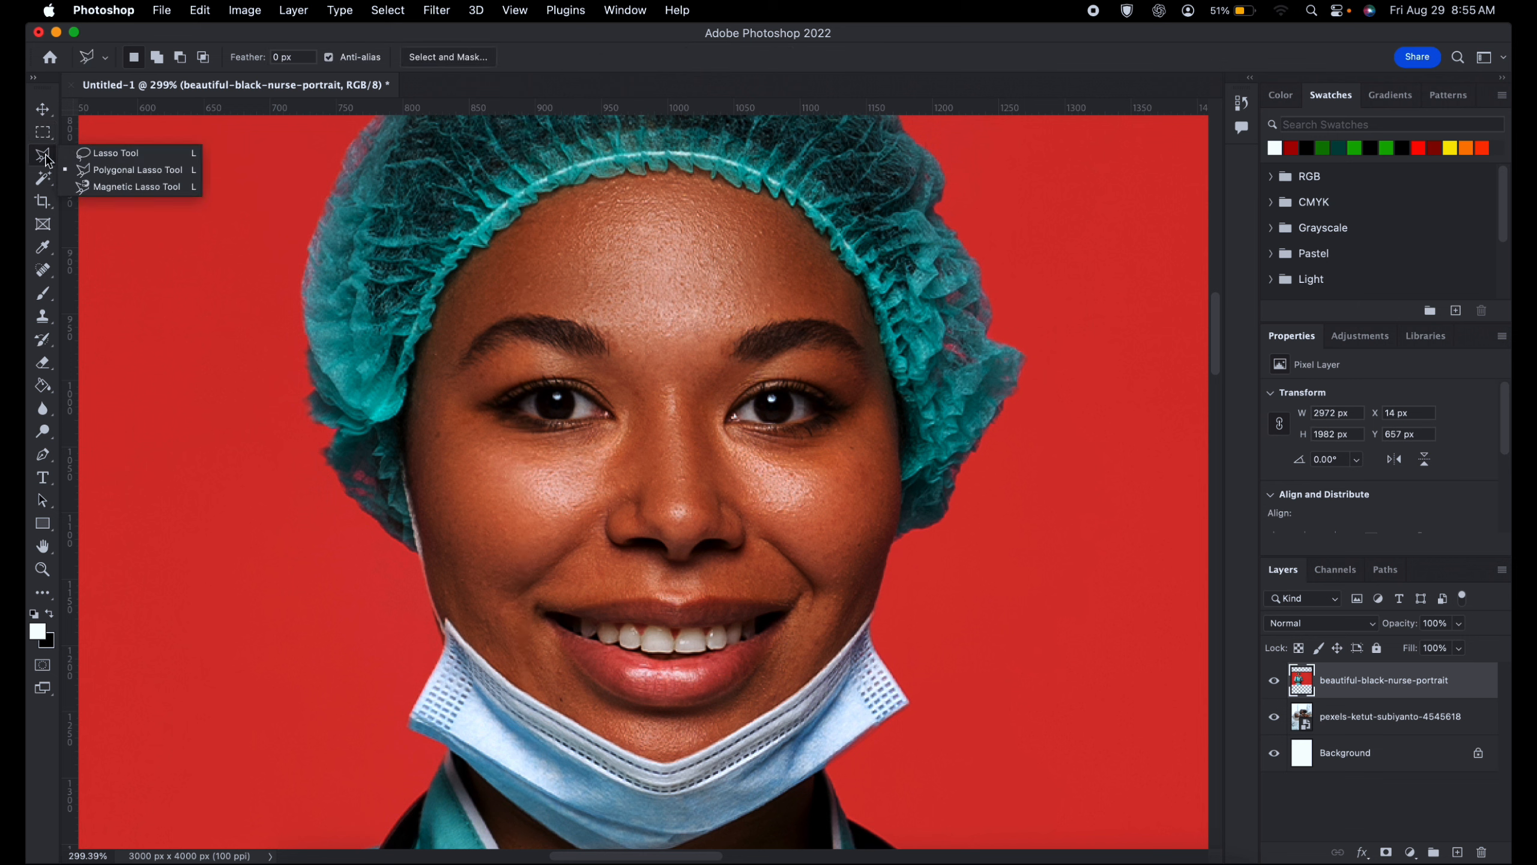
click(46, 157)
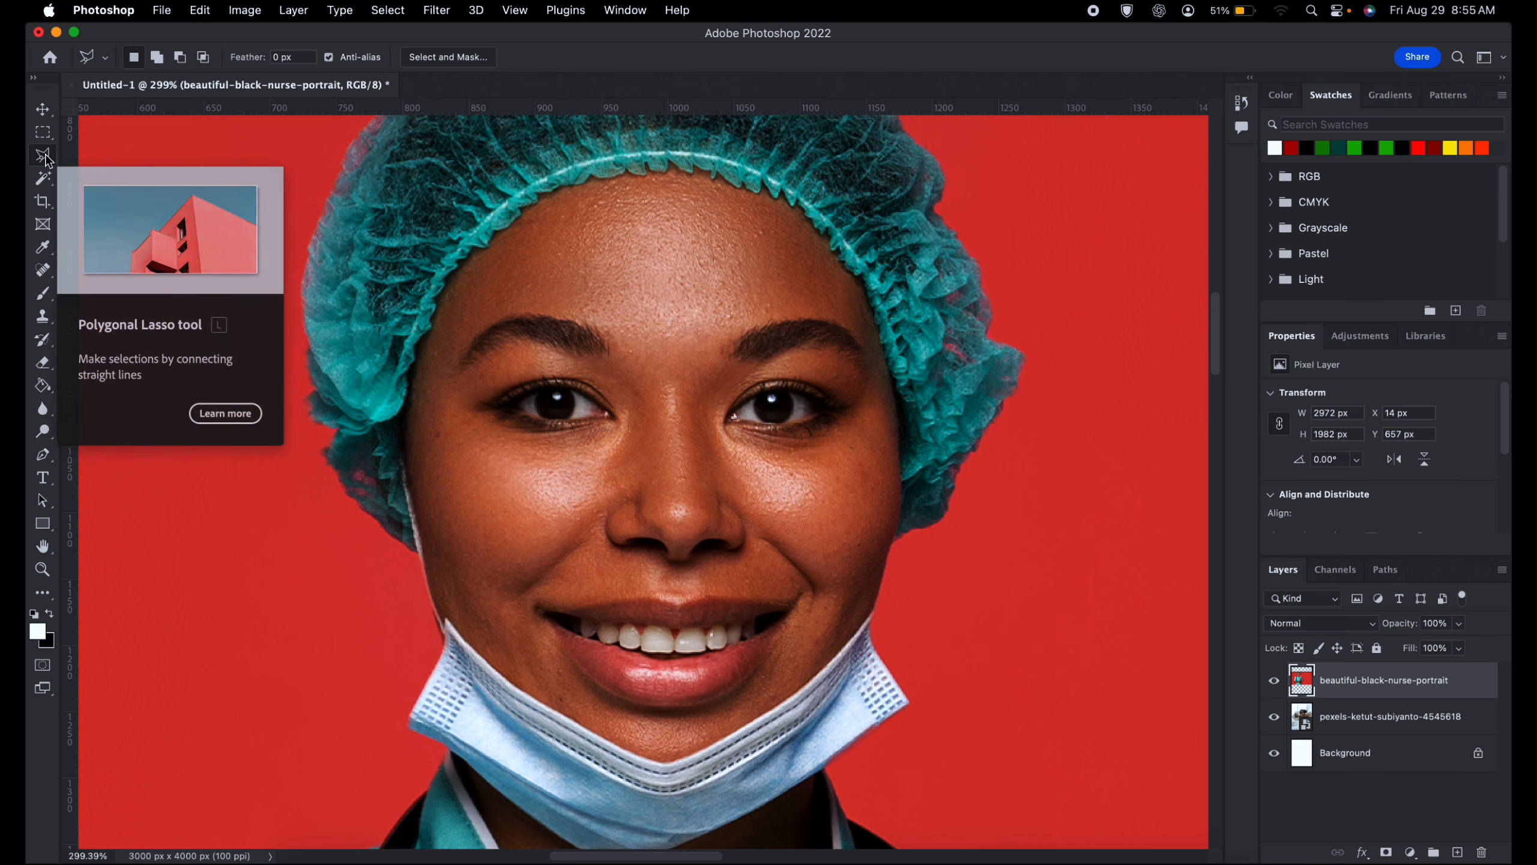
right_click(45, 157)
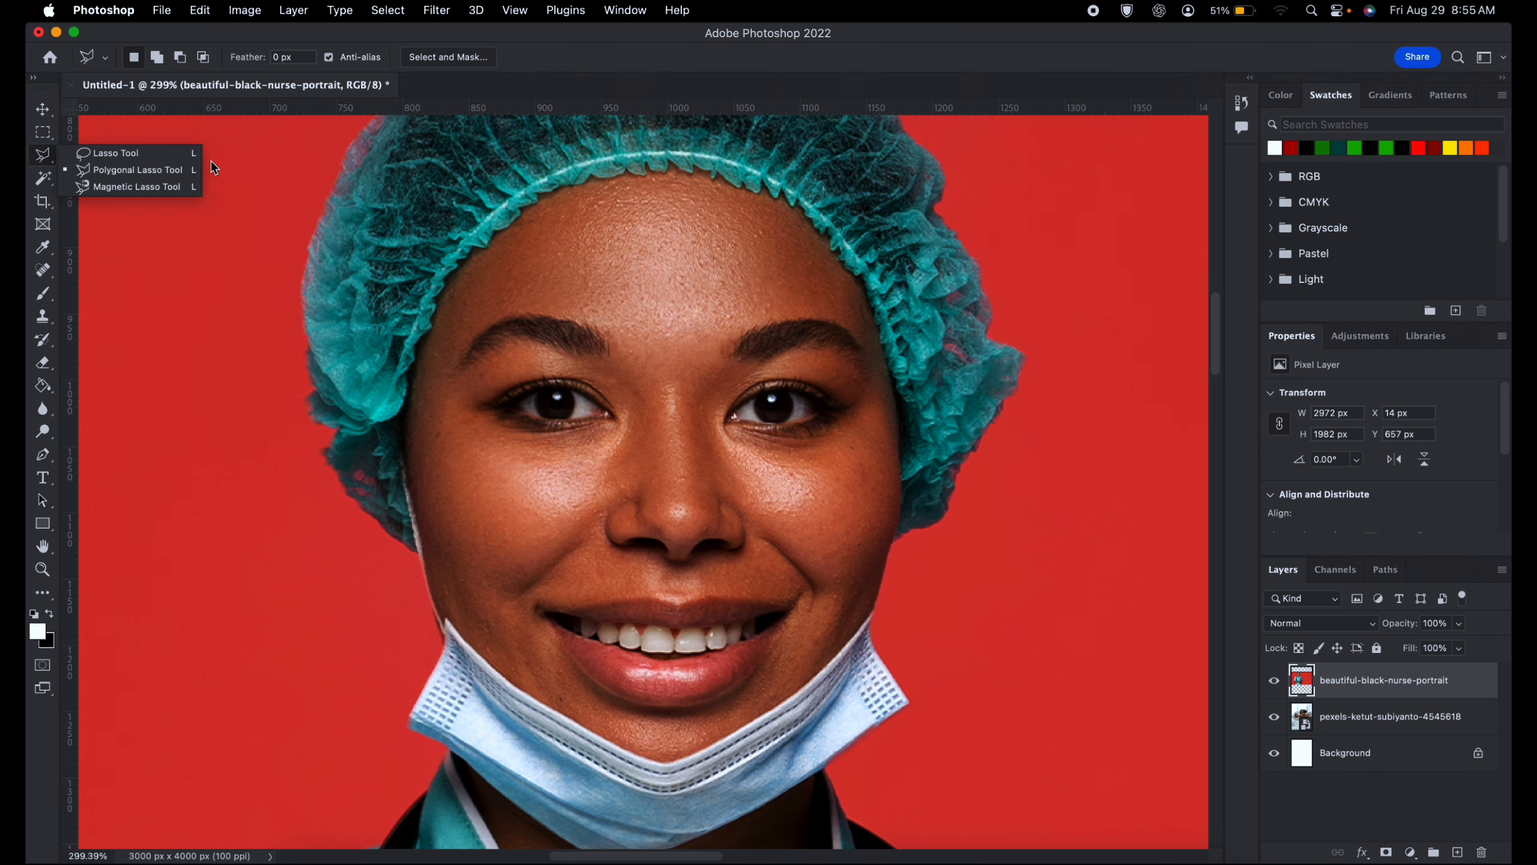
click(151, 155)
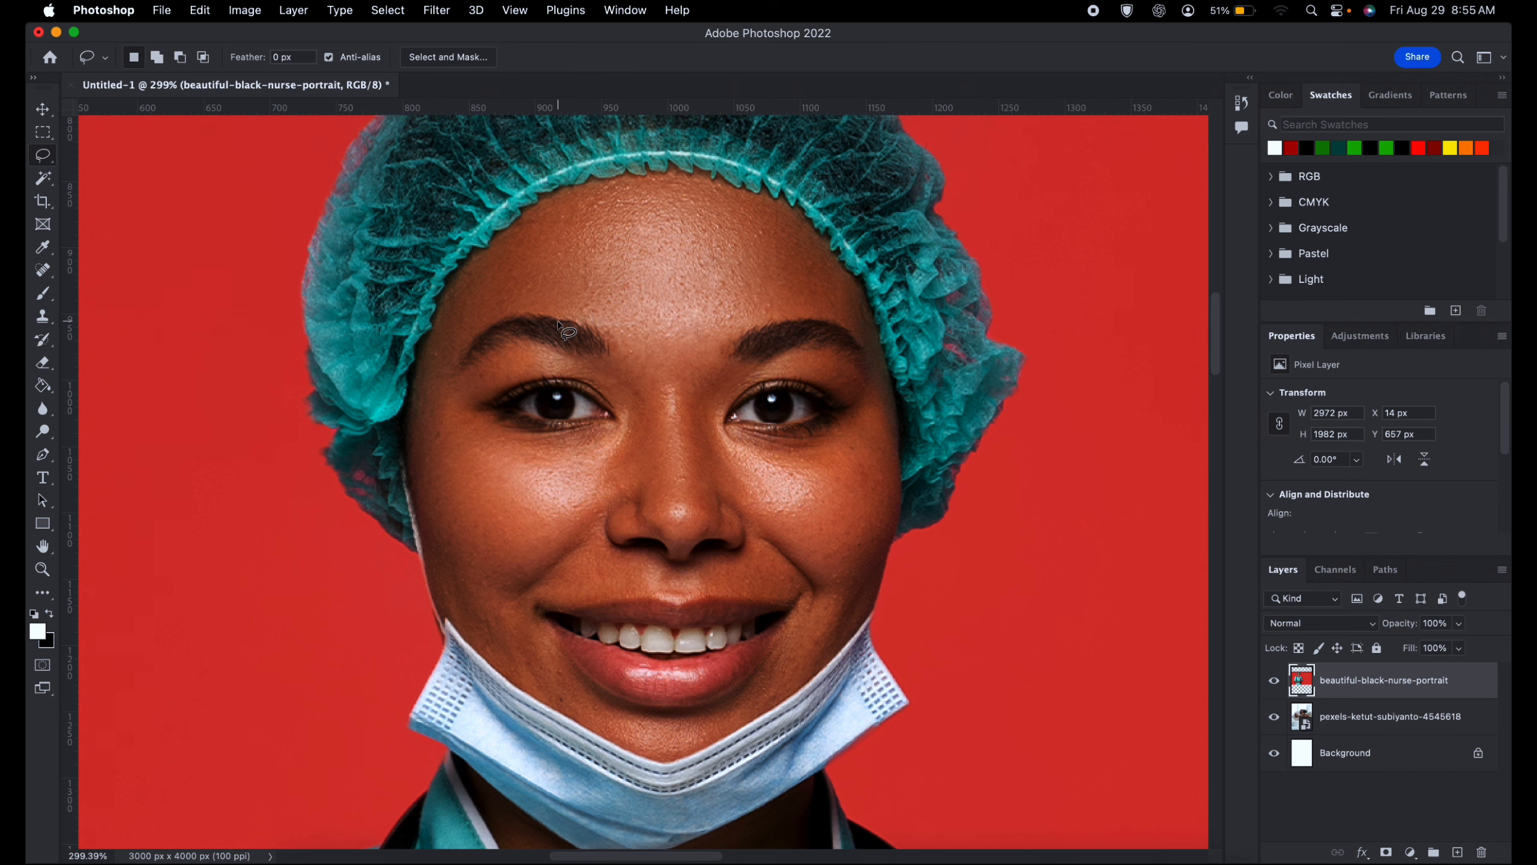
scroll(557, 323, down, 5)
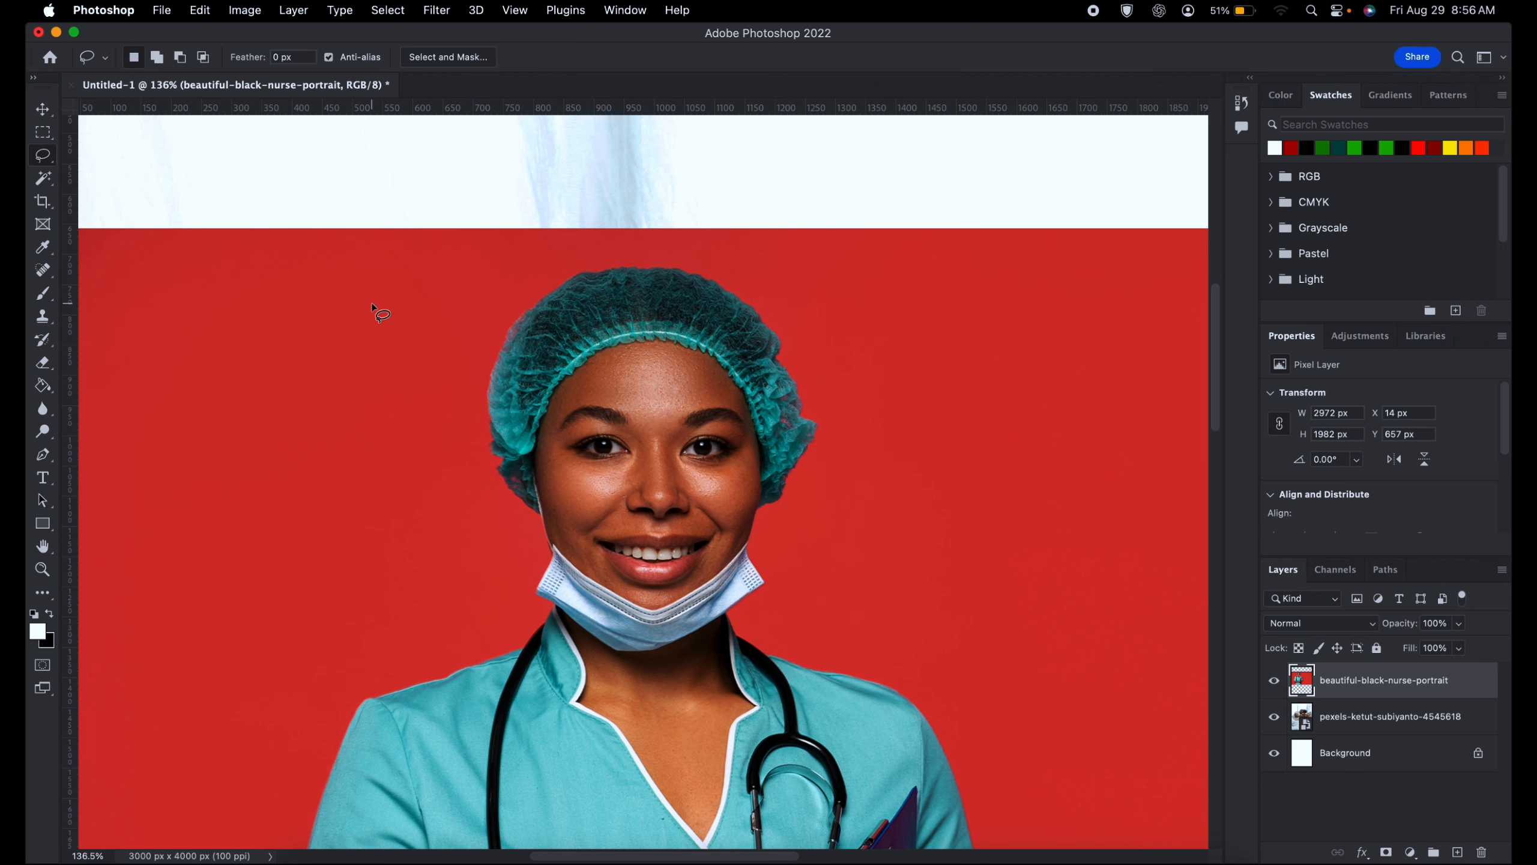
mouse_move(443, 289)
mouse_down()
mouse_move(266, 426)
mouse_move(190, 528)
mouse_move(225, 487)
mouse_move(226, 585)
mouse_move(346, 522)
mouse_move(394, 590)
mouse_move(400, 679)
mouse_move(514, 645)
mouse_move(527, 694)
mouse_move(634, 641)
mouse_move(639, 699)
mouse_move(869, 590)
mouse_move(933, 389)
mouse_move(930, 250)
mouse_move(904, 224)
mouse_move(695, 206)
mouse_move(448, 298)
mouse_up()
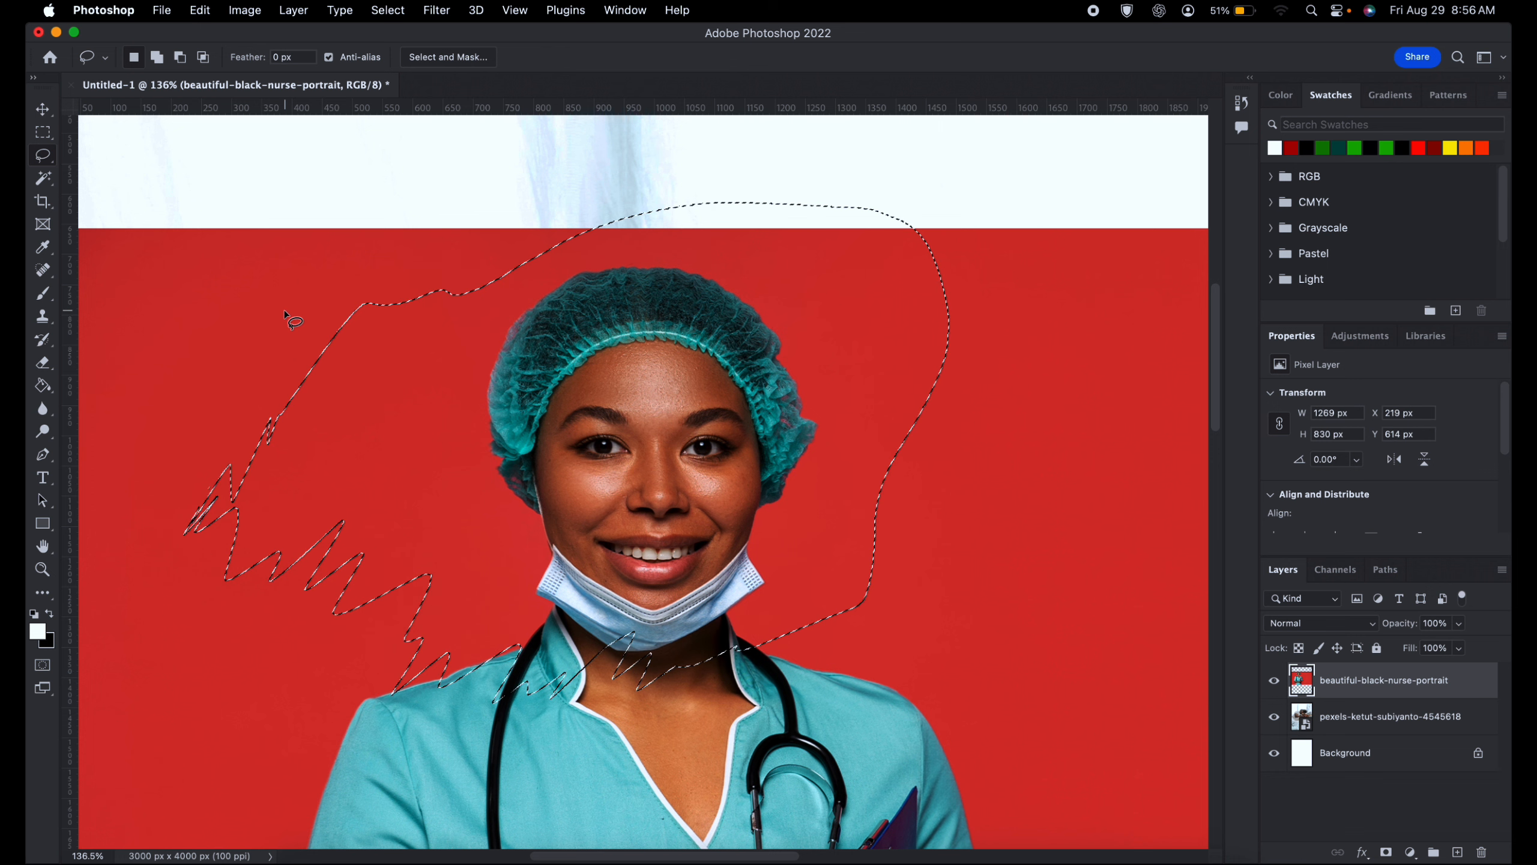
key(super+d)
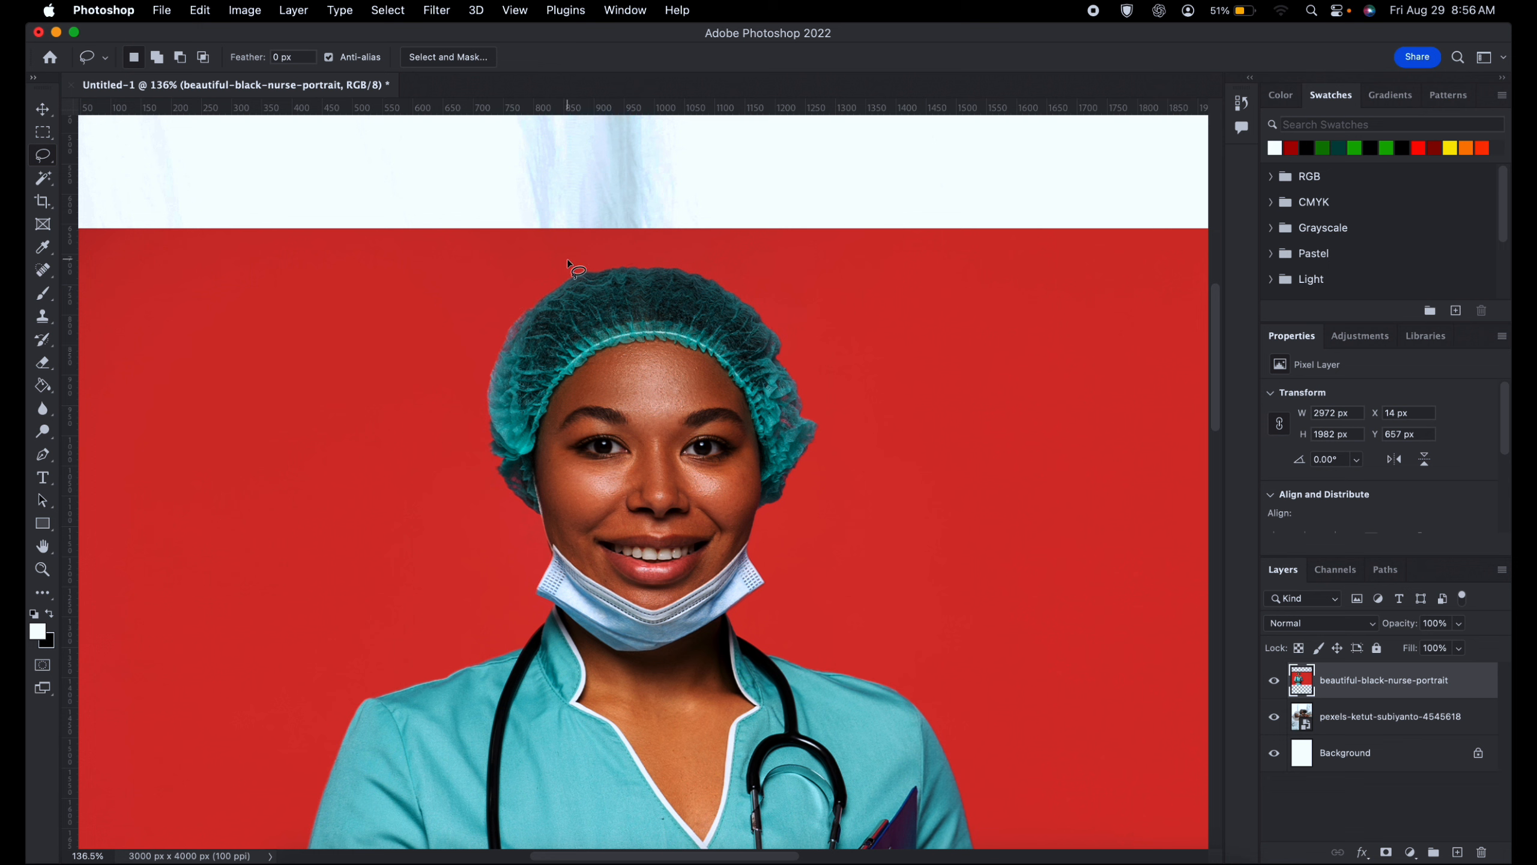
- Lasso the head and cap in a freehand loop of about 867 by 857 px, and clear it with the Rectangular Marquee tool
mouse_move(609, 250)
mouse_down()
mouse_move(577, 250)
mouse_move(412, 368)
mouse_move(529, 711)
mouse_move(803, 653)
mouse_move(930, 470)
mouse_move(849, 295)
mouse_move(617, 210)
mouse_move(549, 233)
mouse_up()
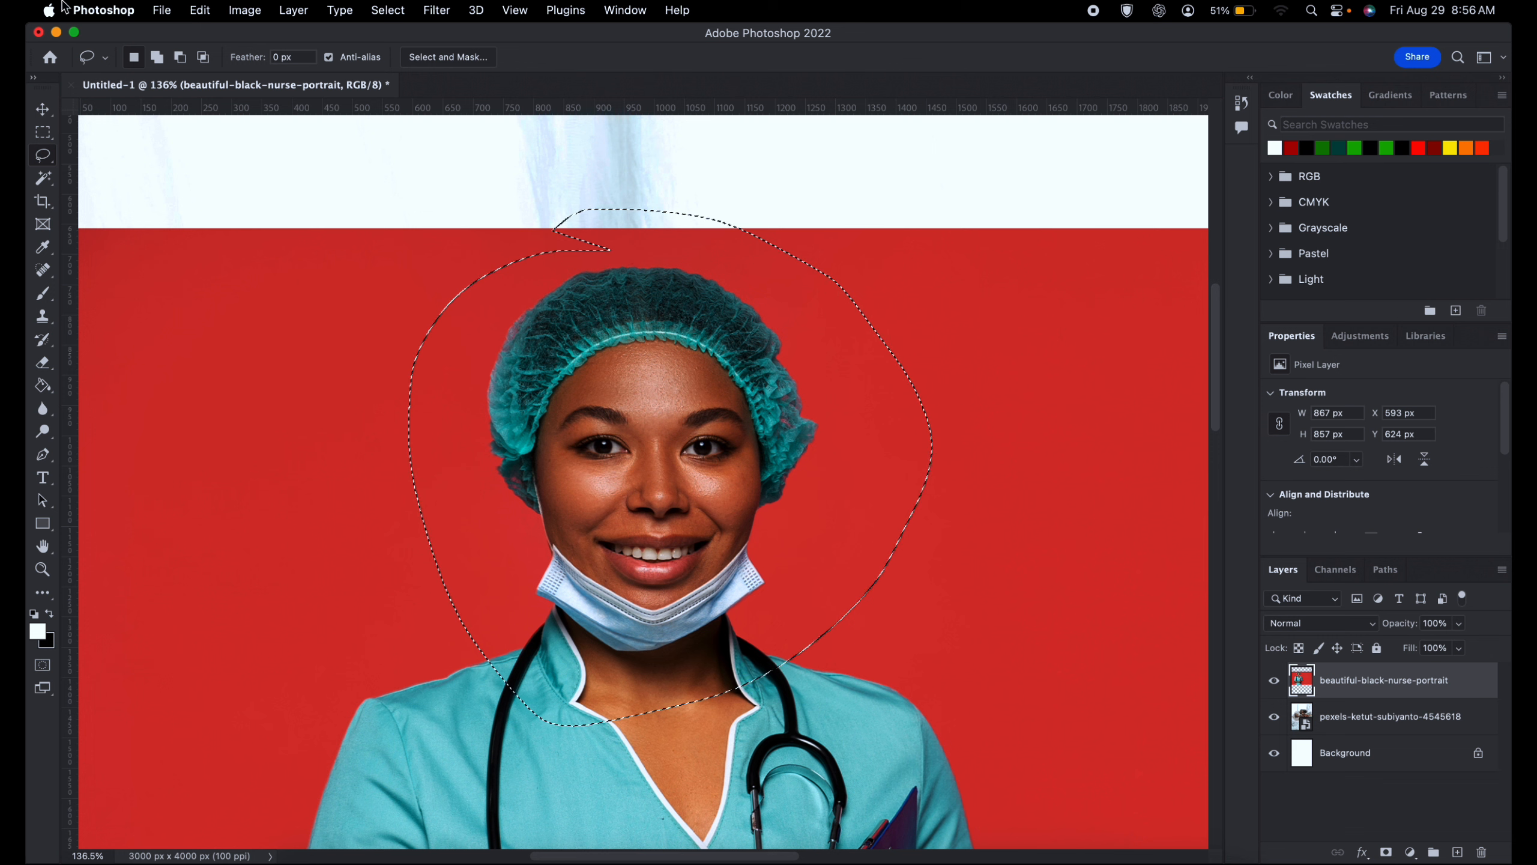
click(49, 162)
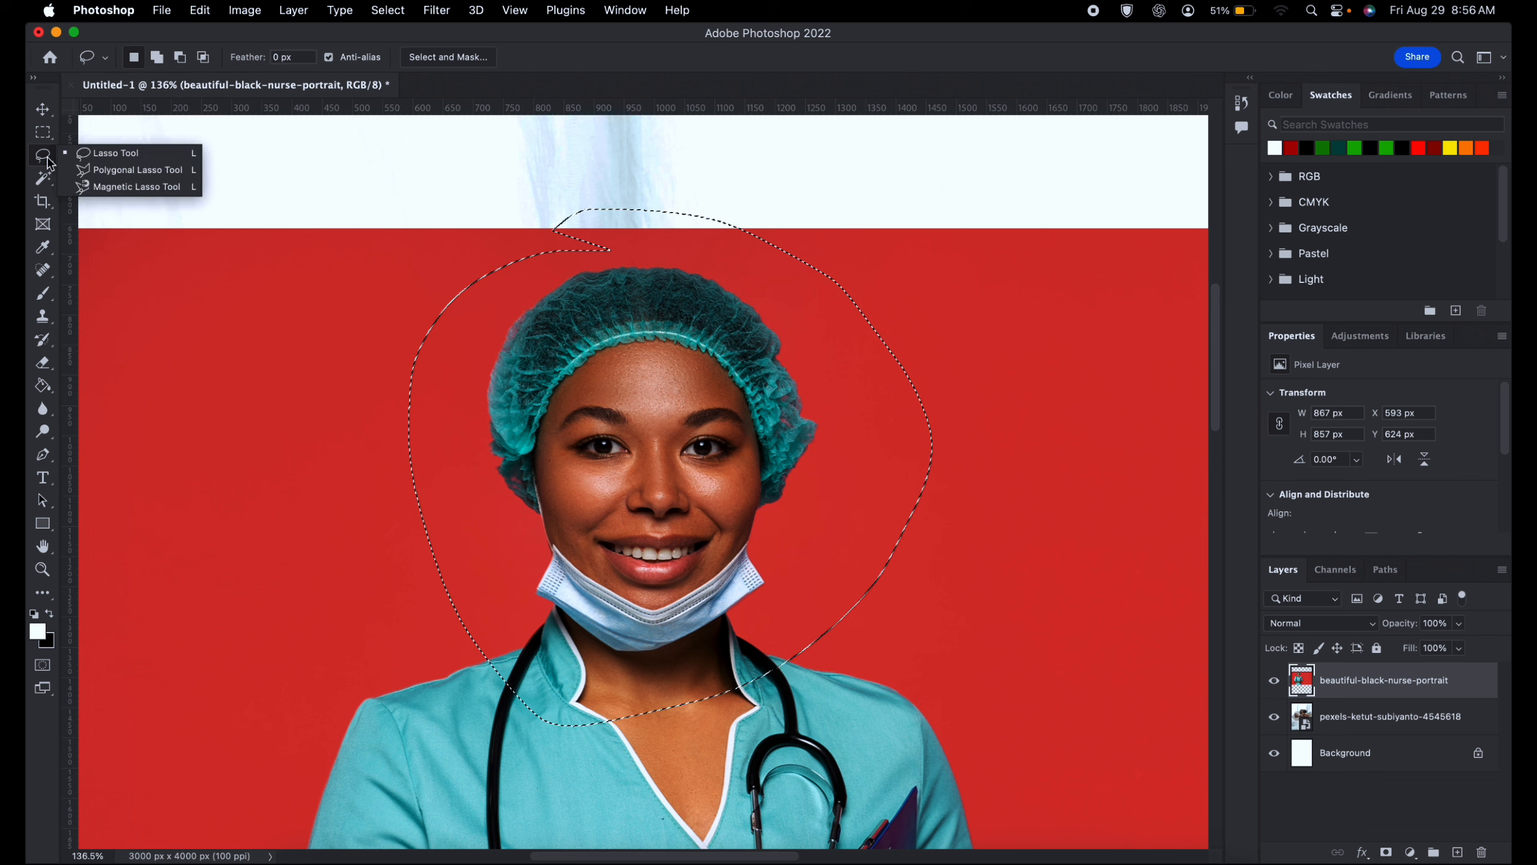
click(123, 173)
key(m)
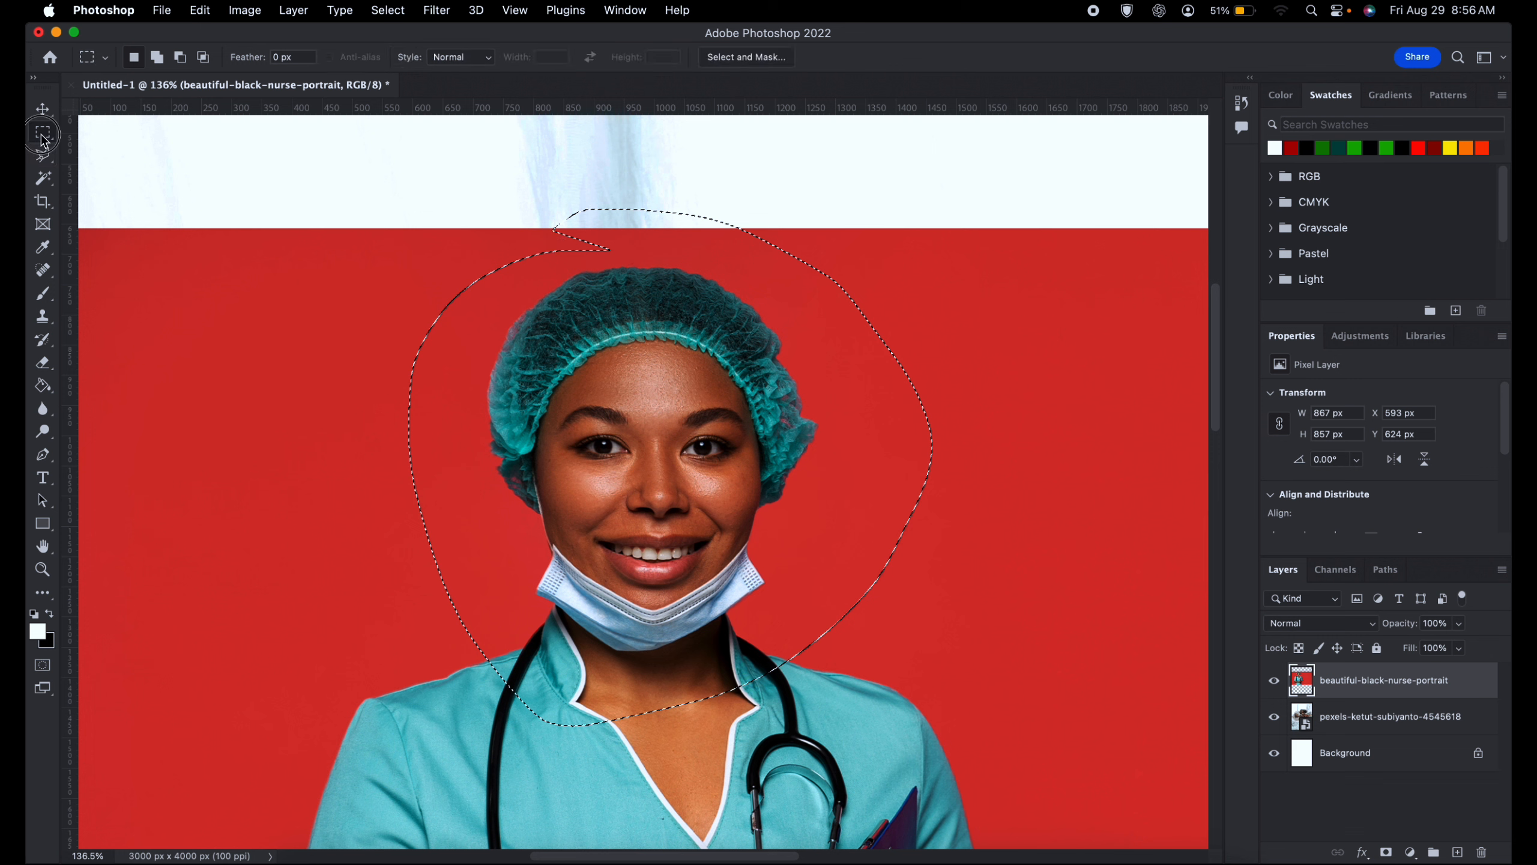
click(444, 250)
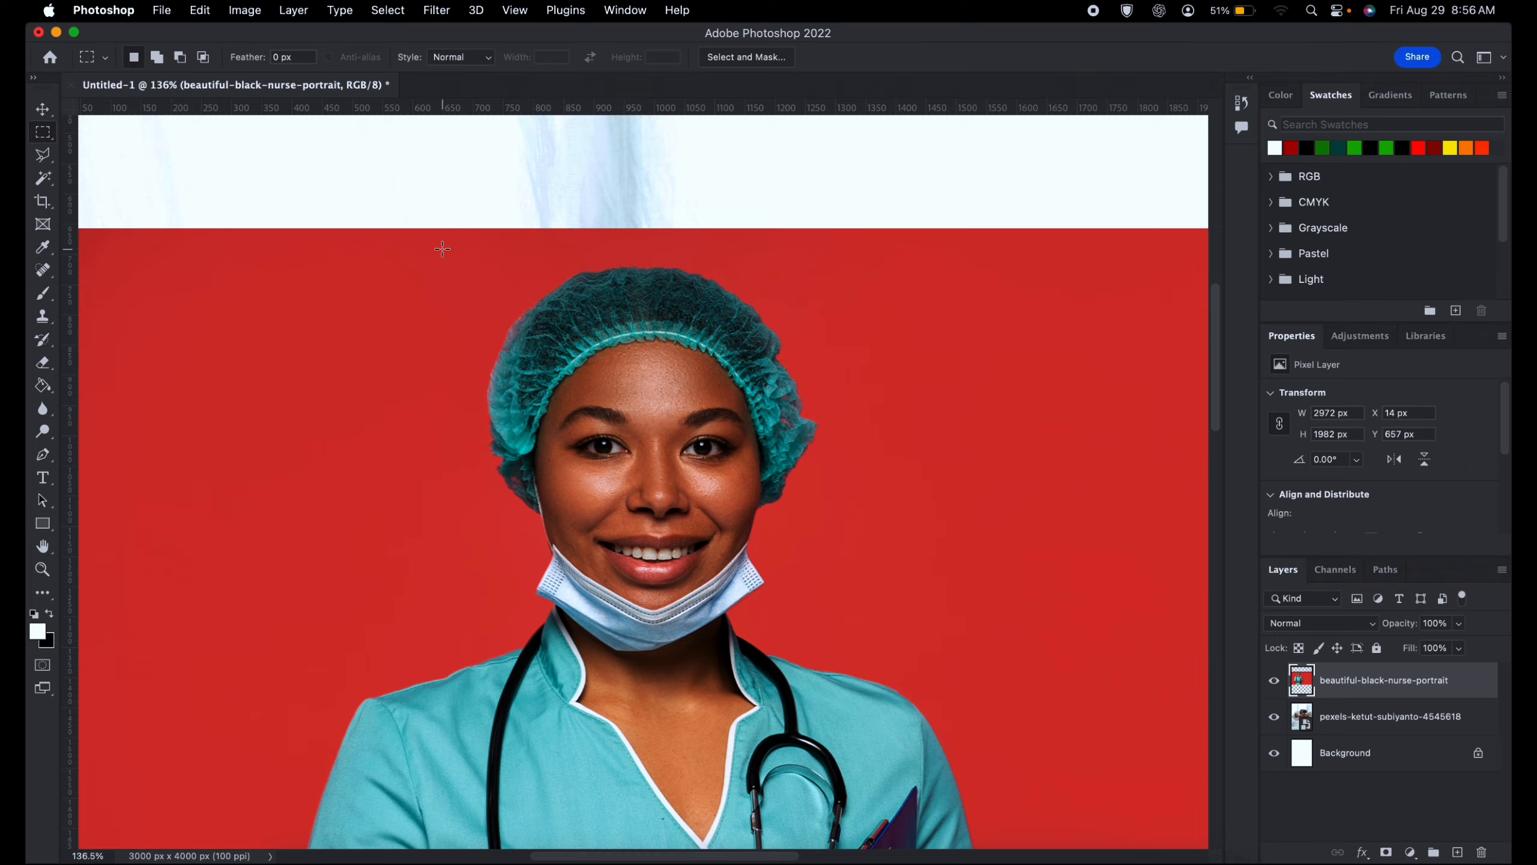
key(ctrl+minus)
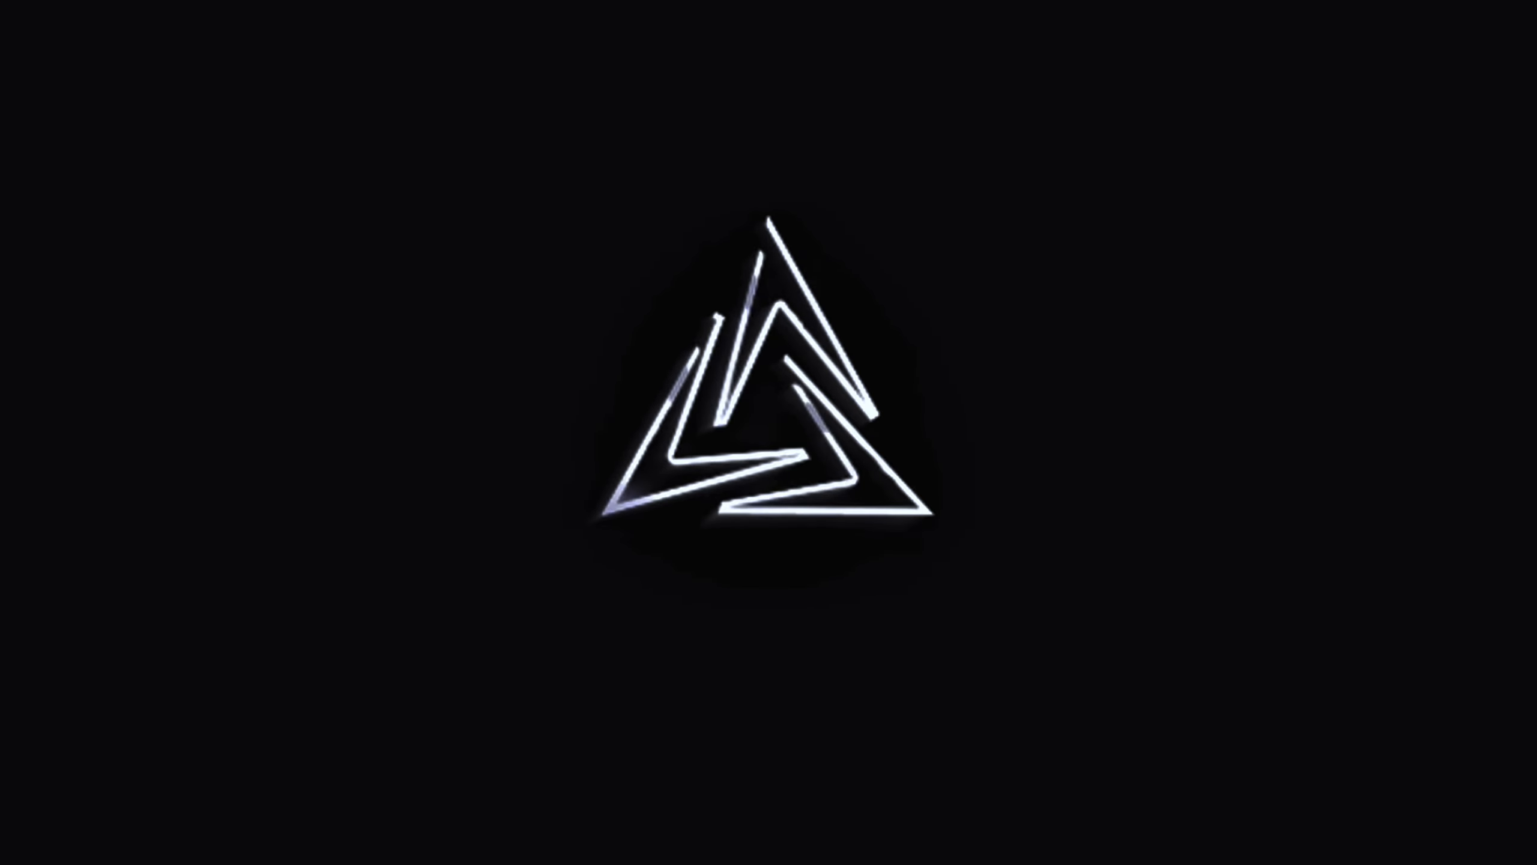